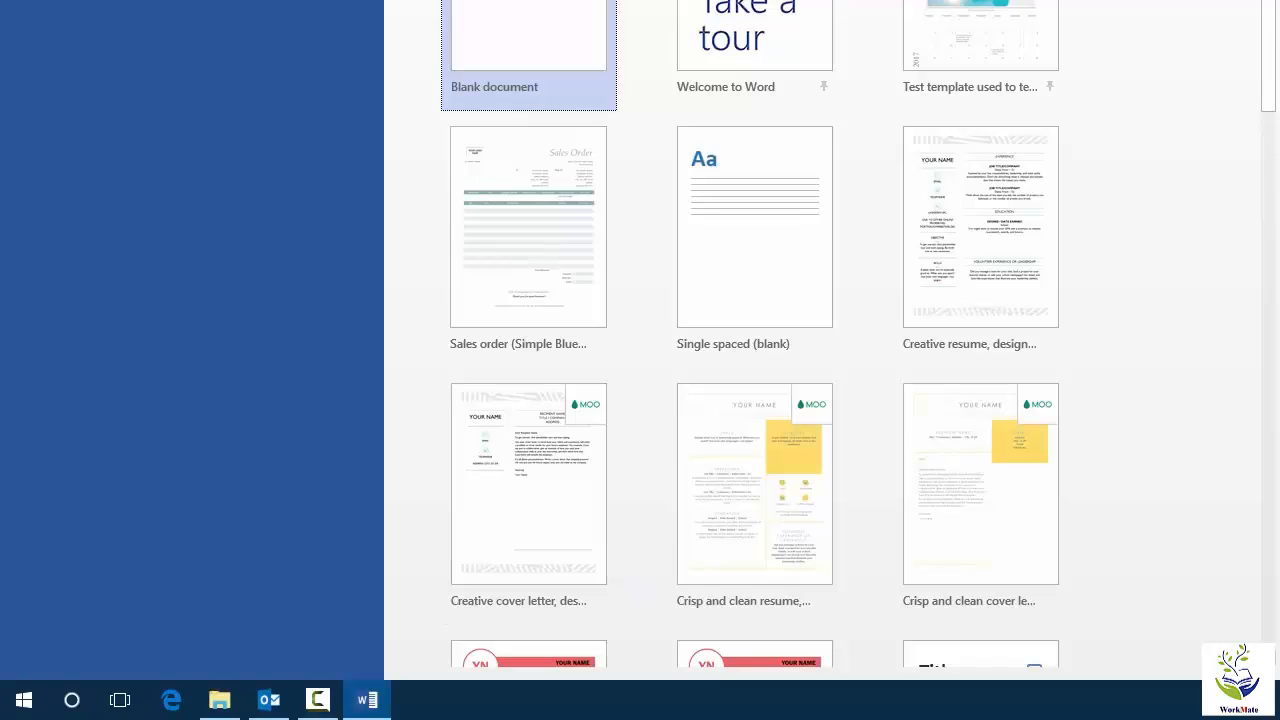
Open the document that contains the landscape picture with the tree.
left_click(109, 112)
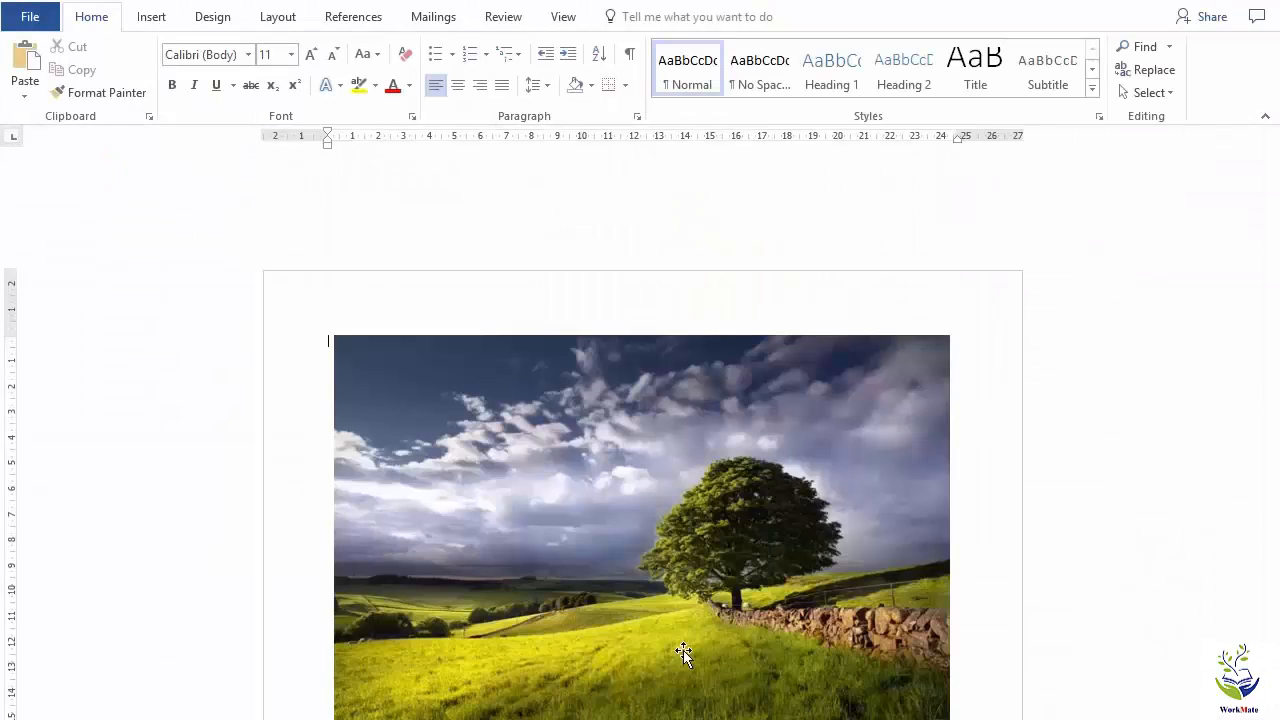
scroll(681, 650, "up", 3, "ctrl")
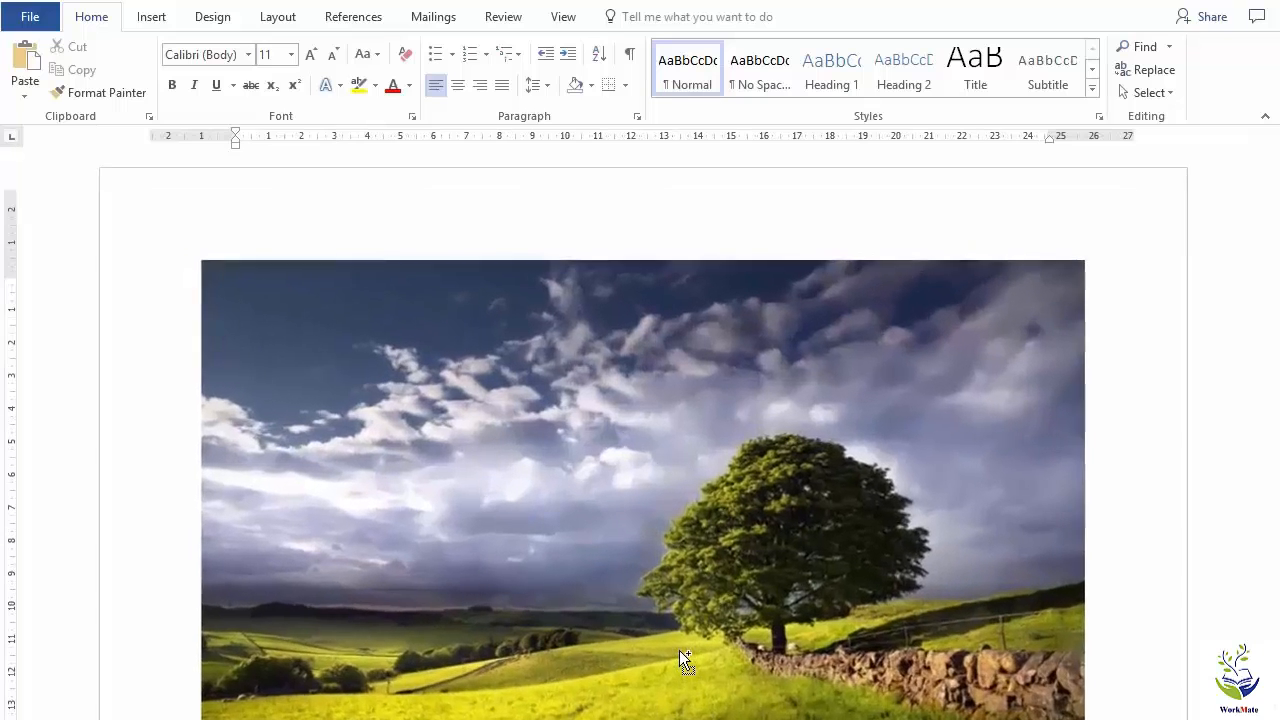
scroll(679, 650, "up", 1, "ctrl")
scroll(679, 648, "down", 1)
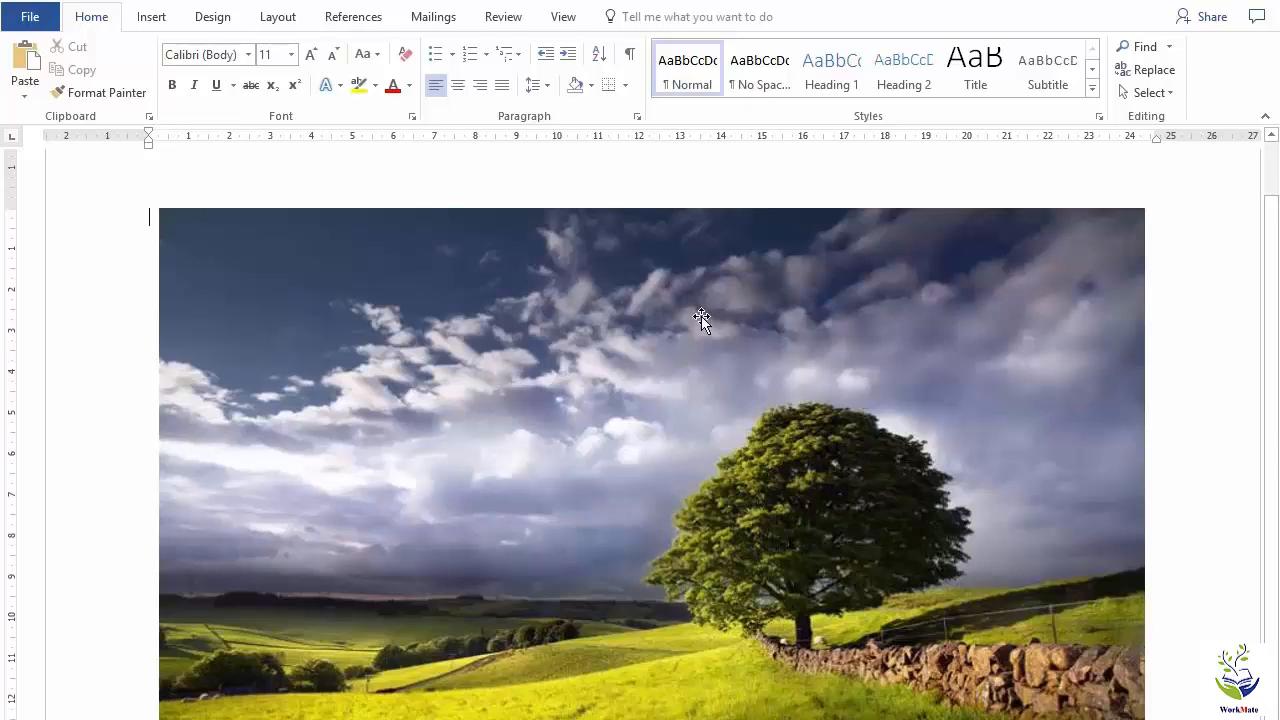
Select the landscape picture and open its detailed picture correction options.
left_click(679, 230)
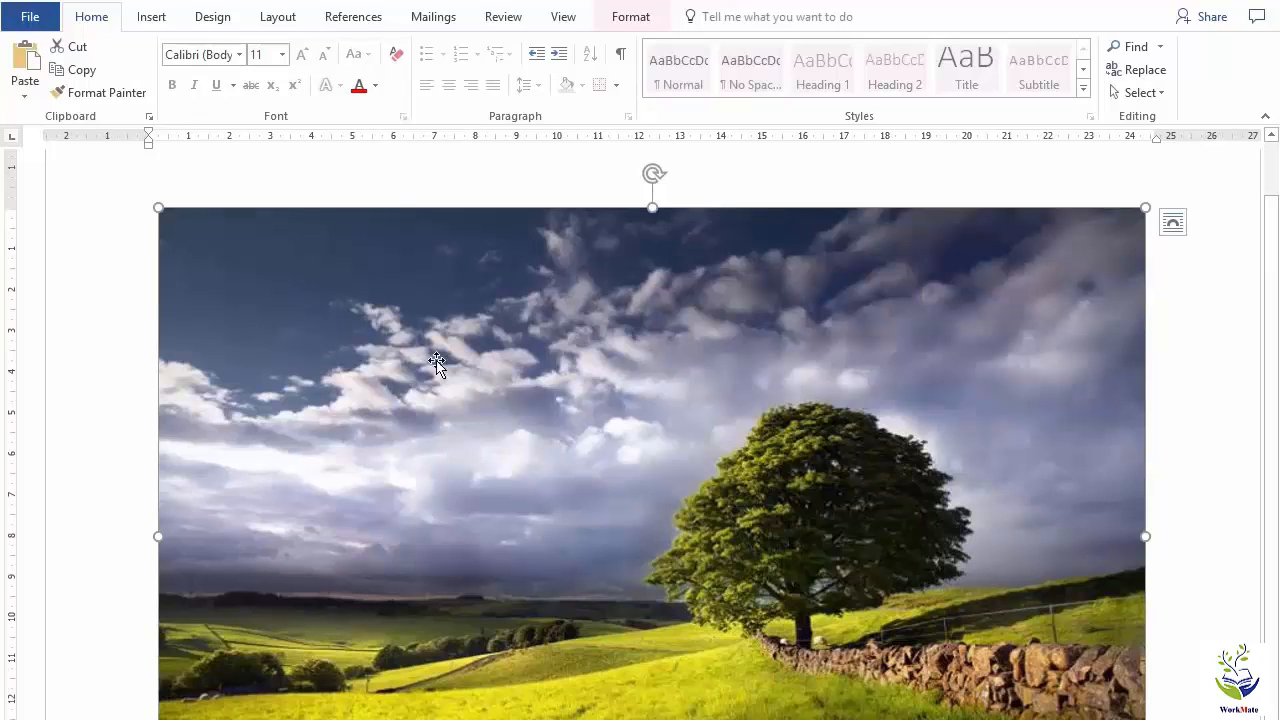
left_click(640, 18)
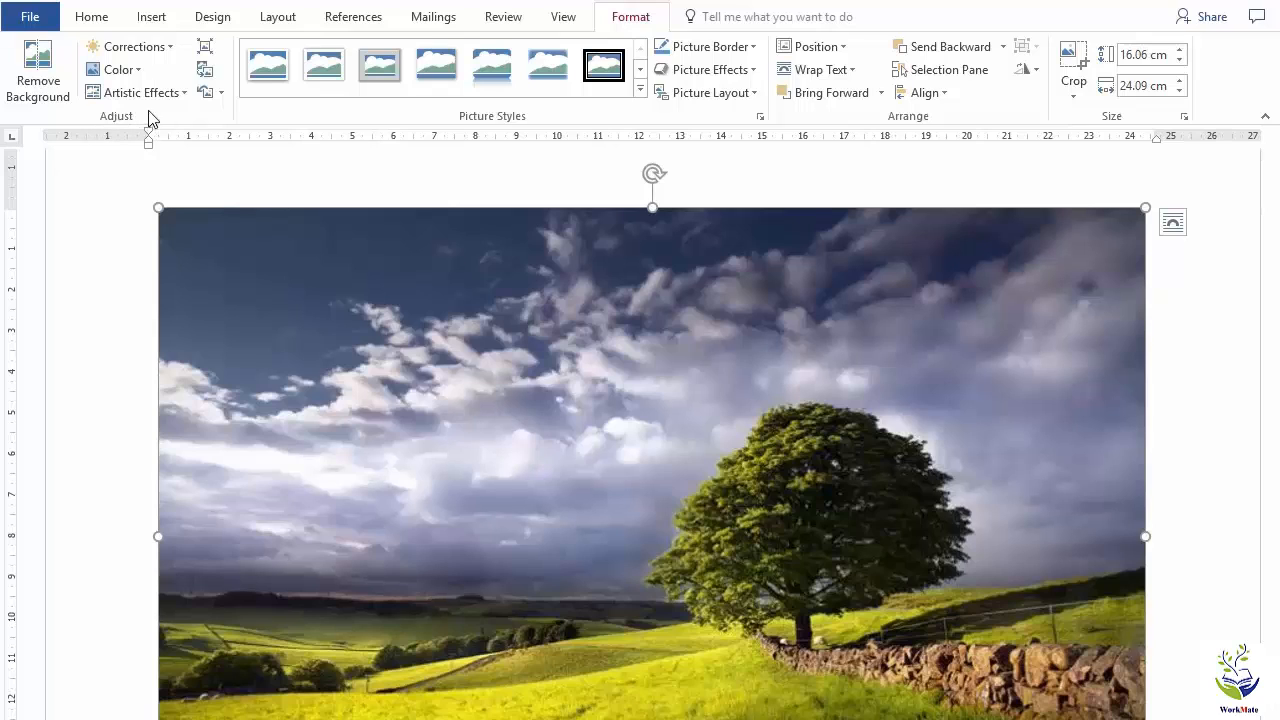
left_click(168, 50)
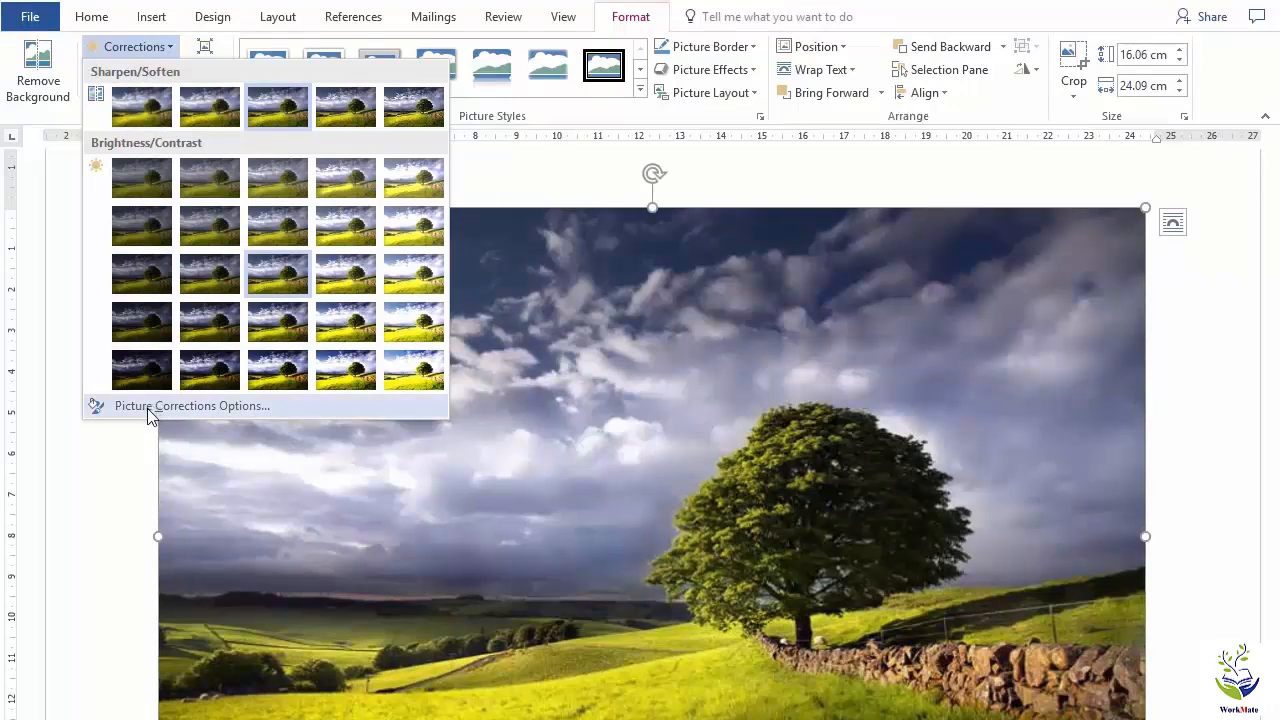
left_click(261, 406)
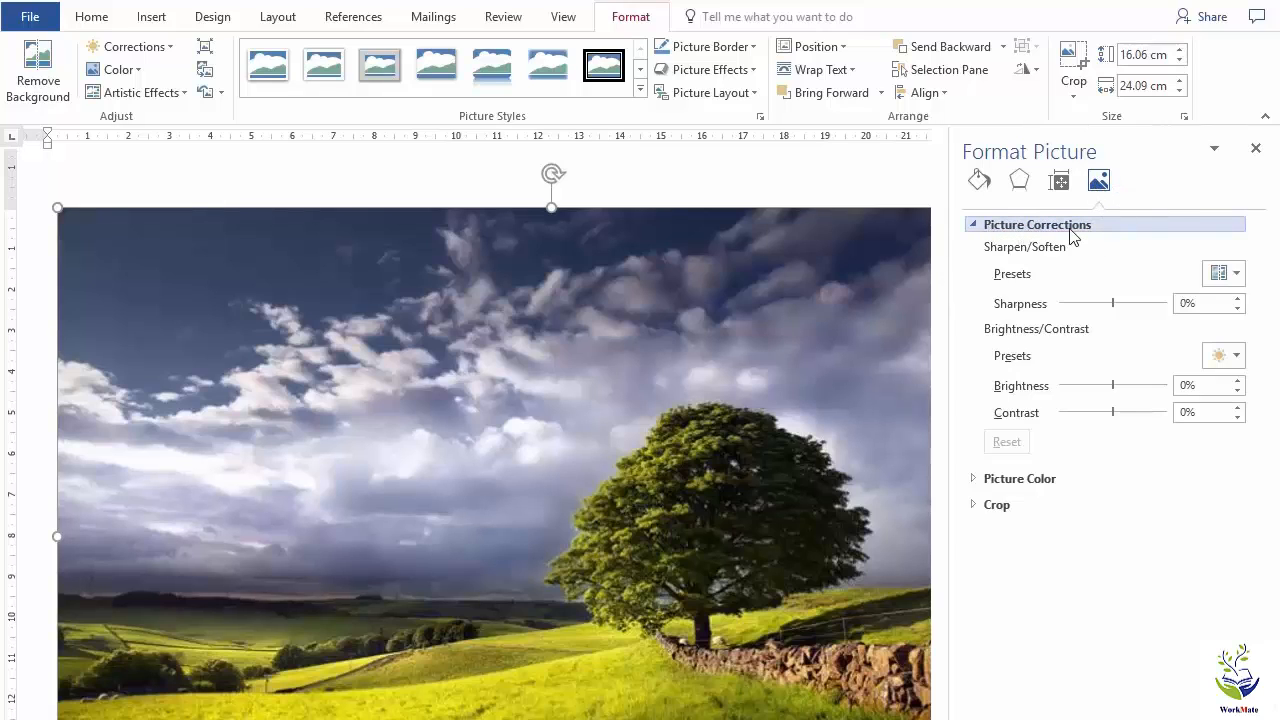
Look at the sharpen/soften presets, try a picture sharpness of 15%, and reset the picture corrections.
left_click(1237, 276)
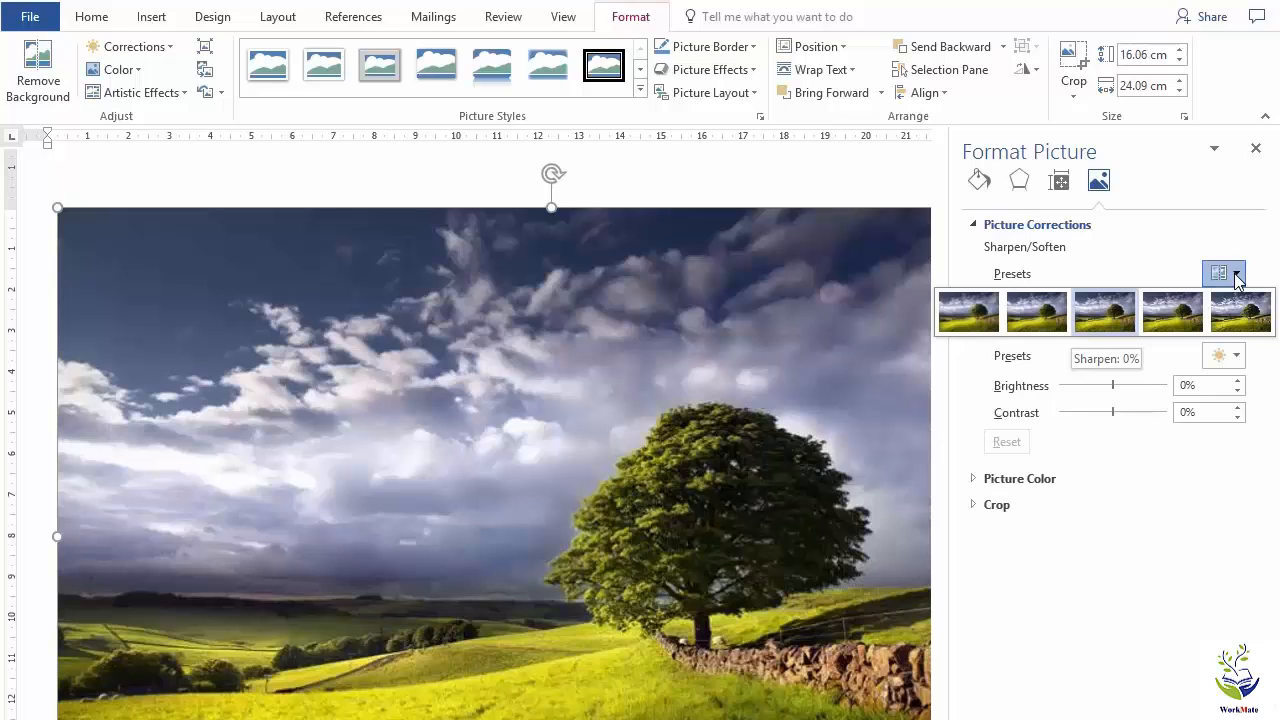
left_click(1237, 277)
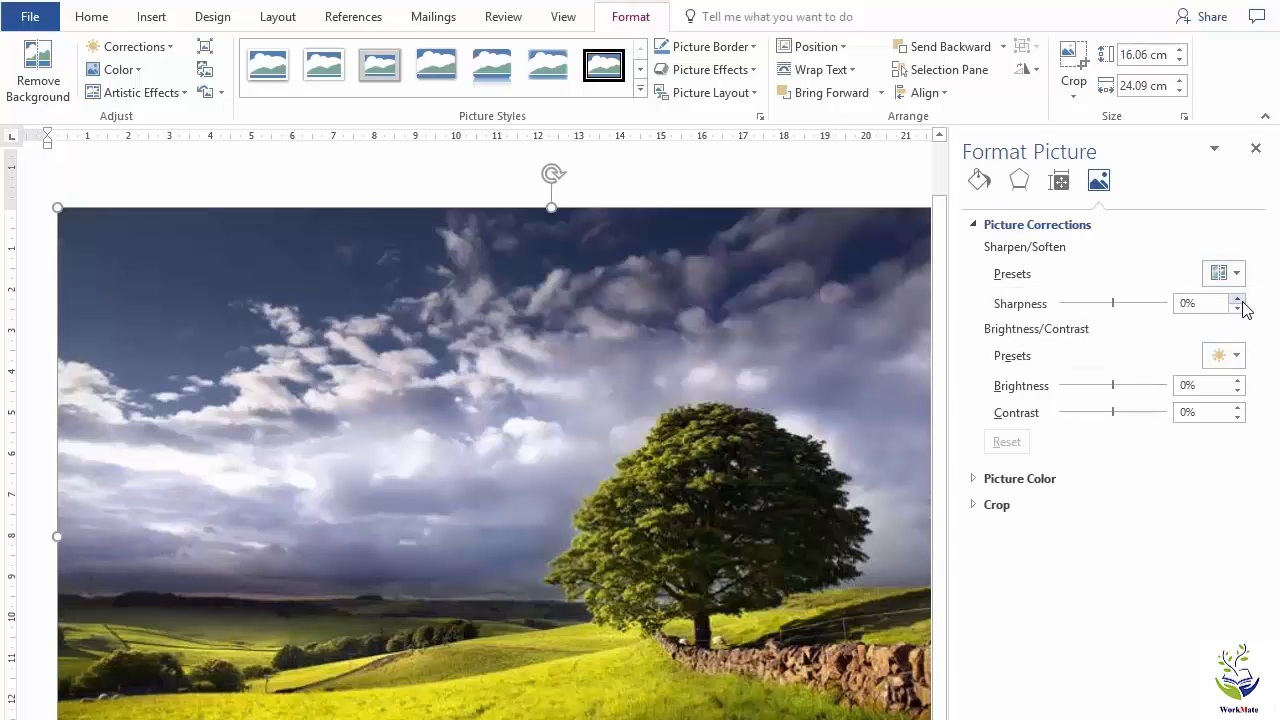
left_click(1238, 298)
left_click(1238, 298)
left_click(1238, 298)
left_click(1238, 298)
left_click(1238, 298)
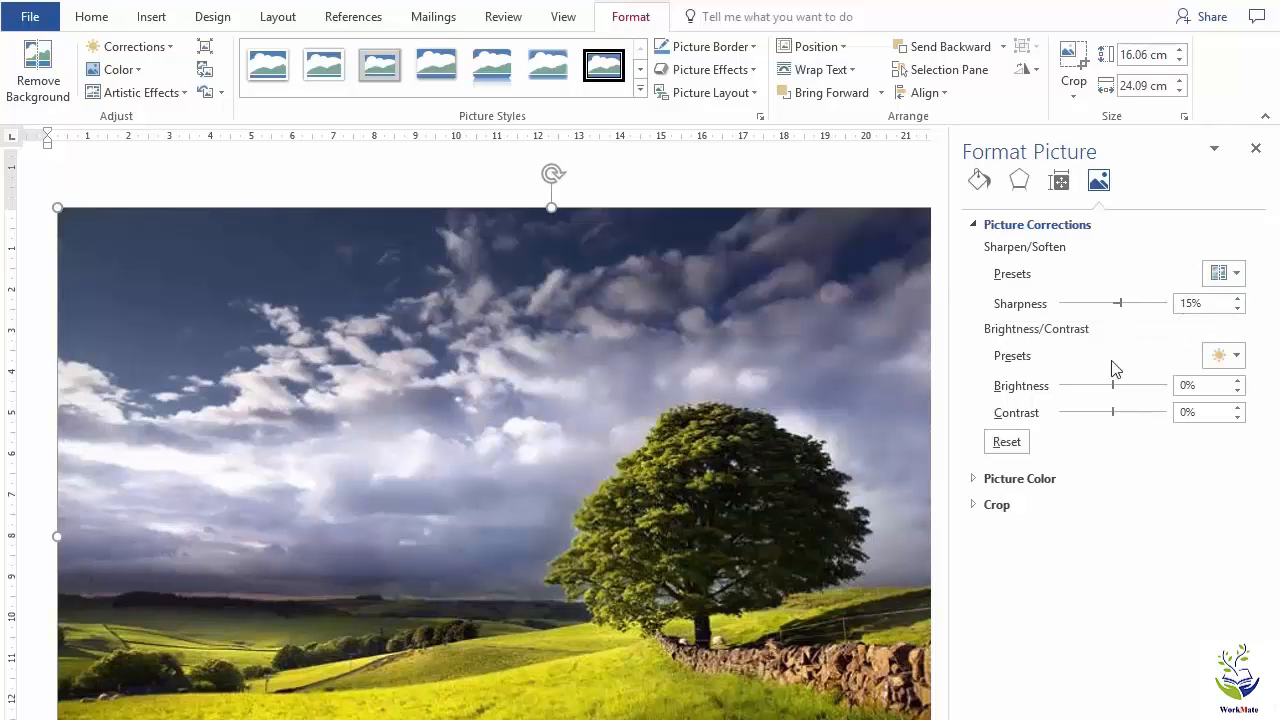
left_click(1005, 442)
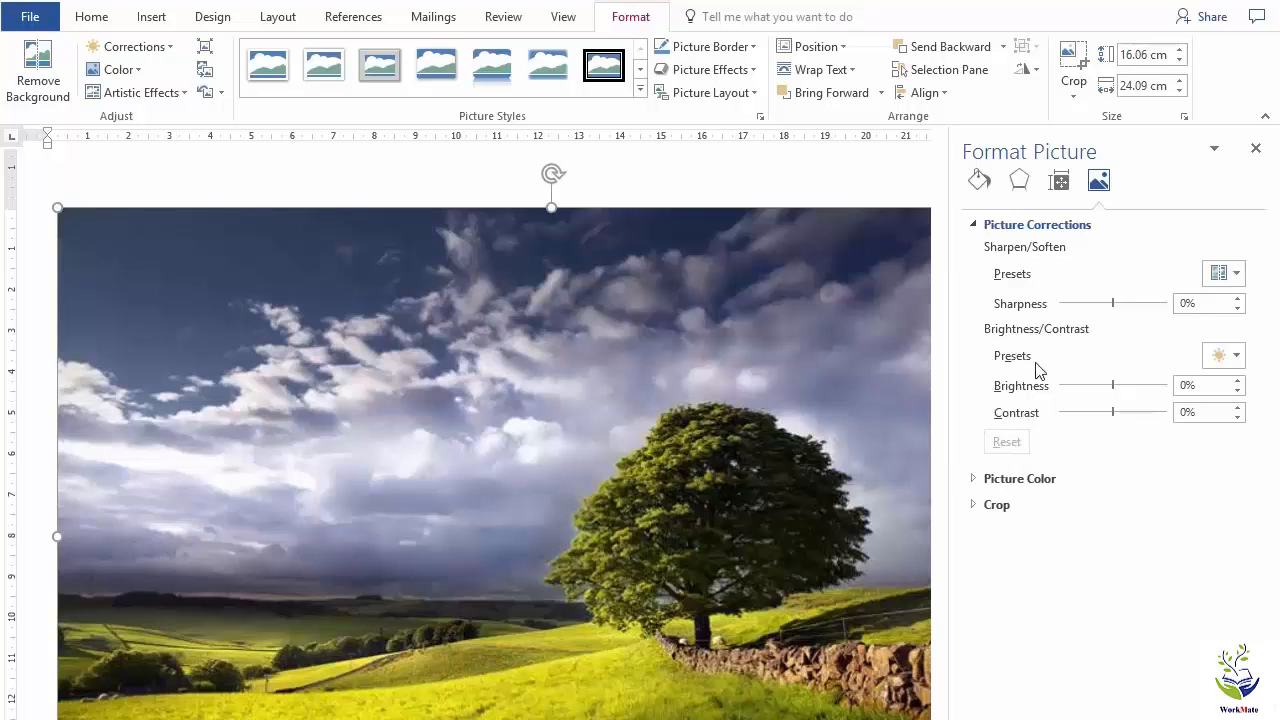
Try a brightness of 3% and a contrast of -100% on the picture, reset the corrections, and close the formatting options.
left_click(1236, 358)
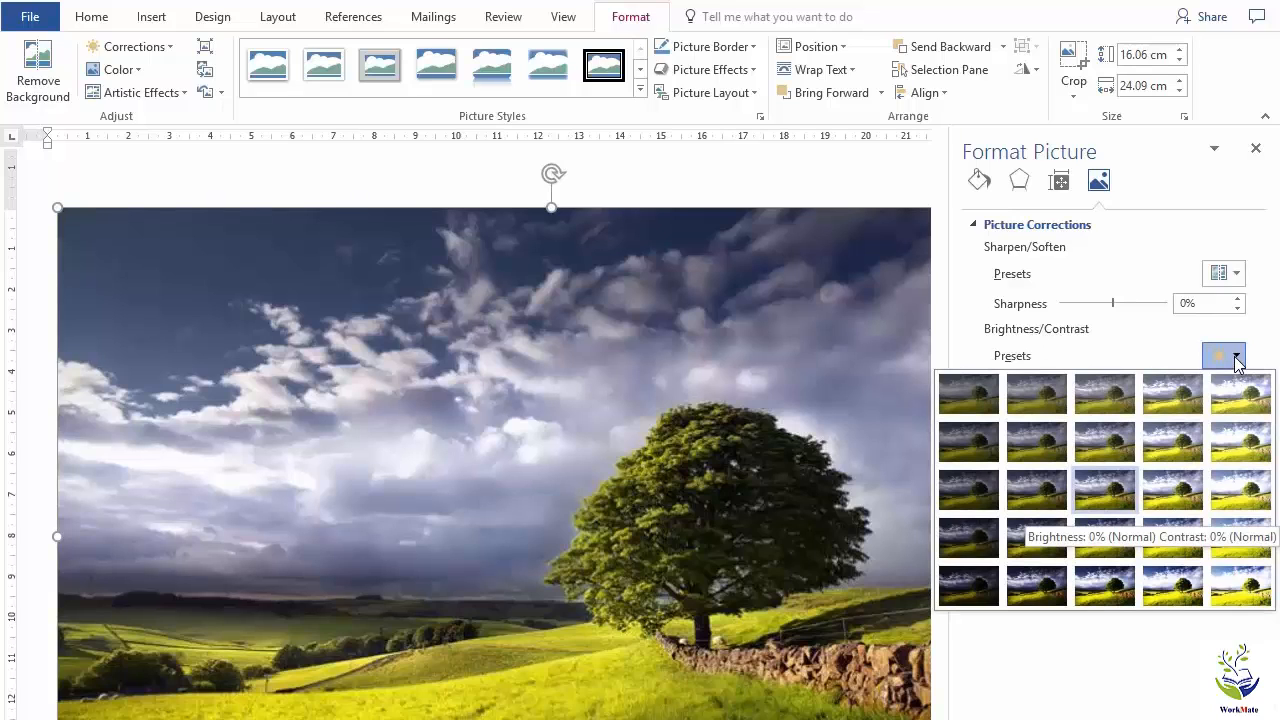
left_click(1236, 358)
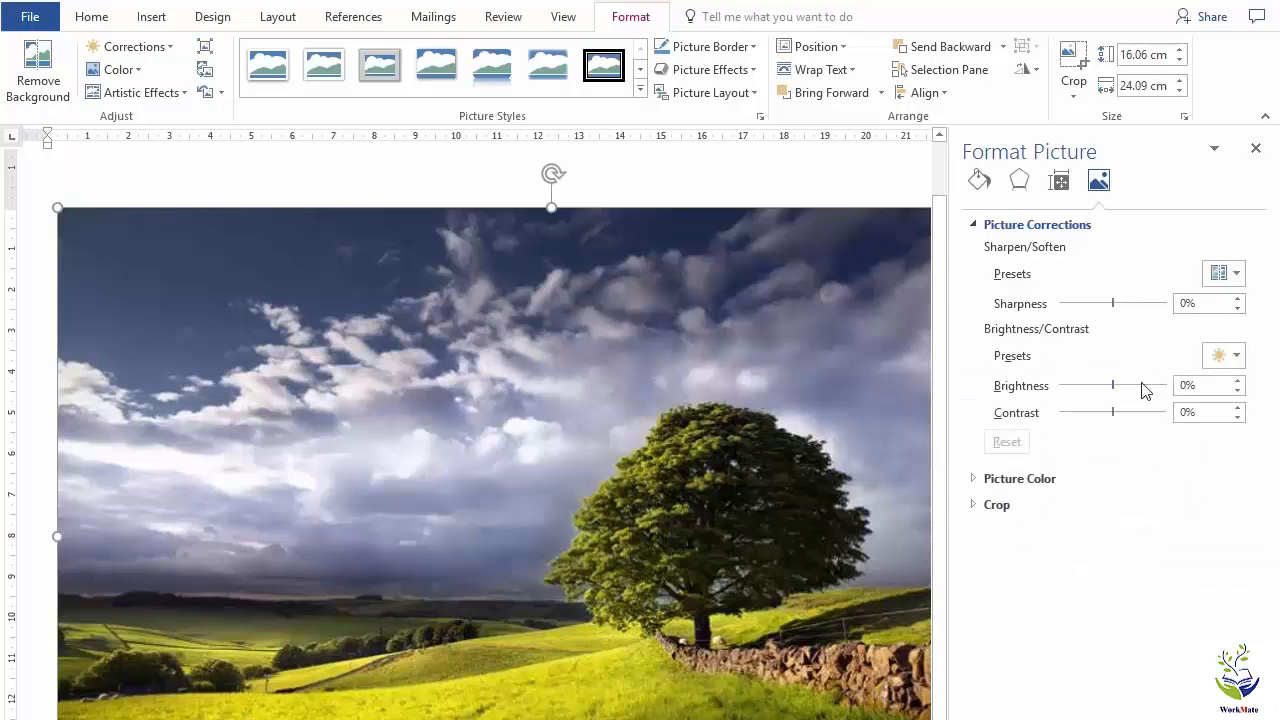
left_click_drag(1113, 386, 1058, 414)
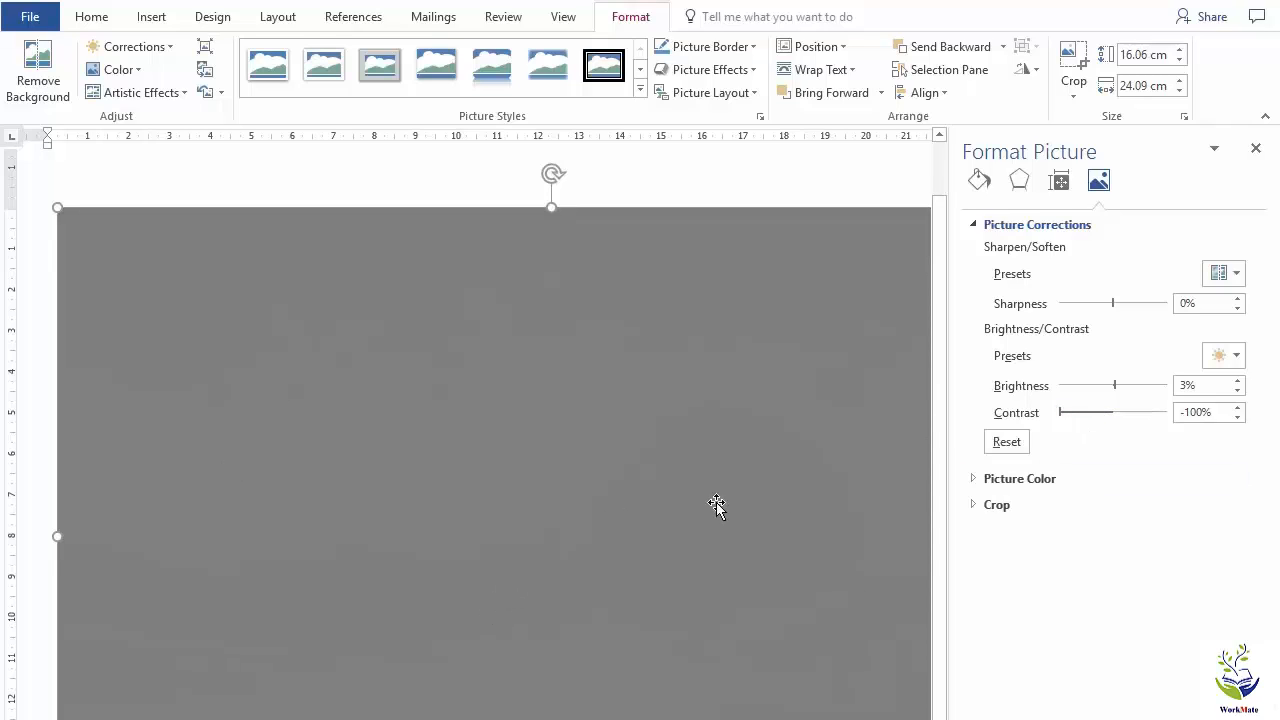
left_click(1006, 443)
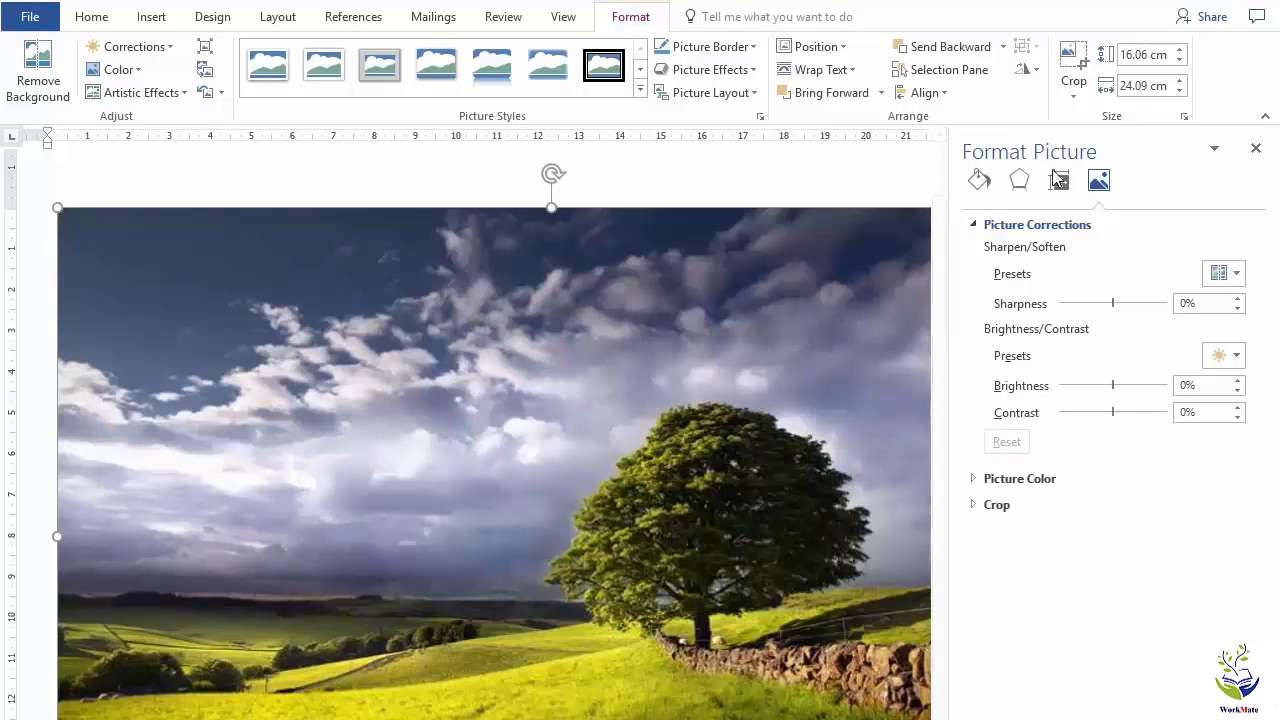
left_click(1256, 150)
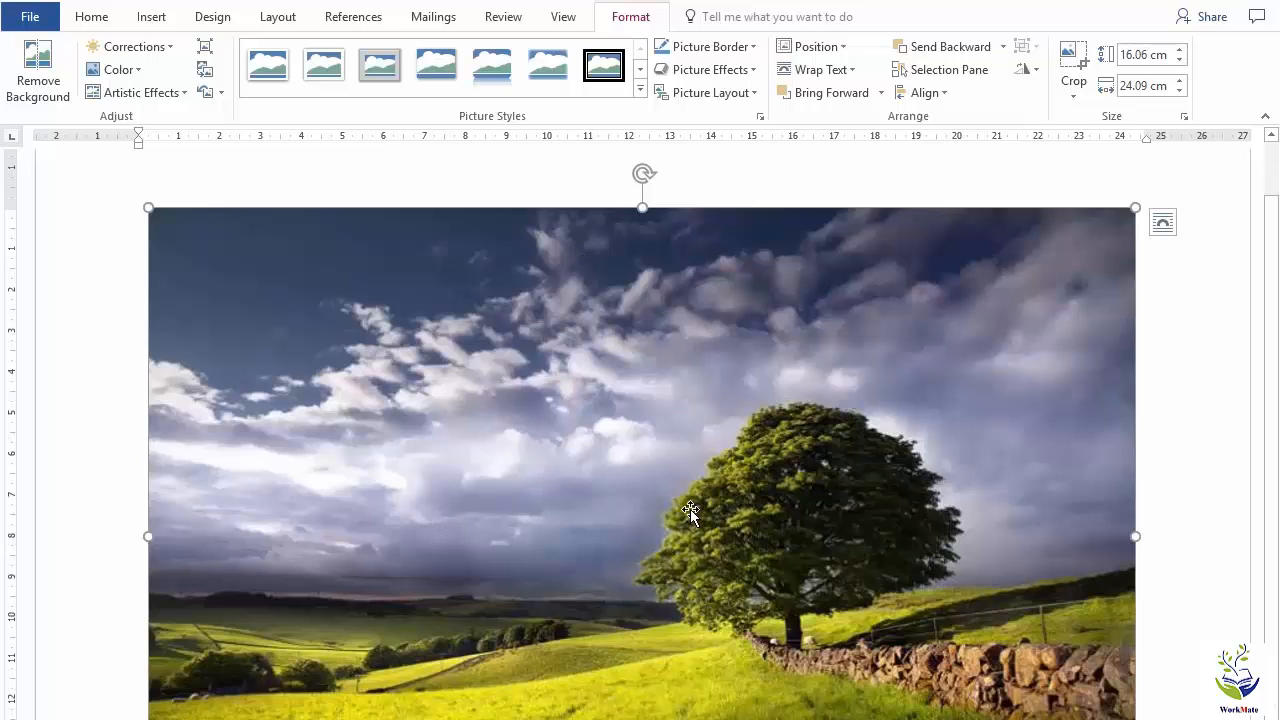
Examine the picture color options, including the color saturation presets, and close them without choosing any.
left_click(137, 72)
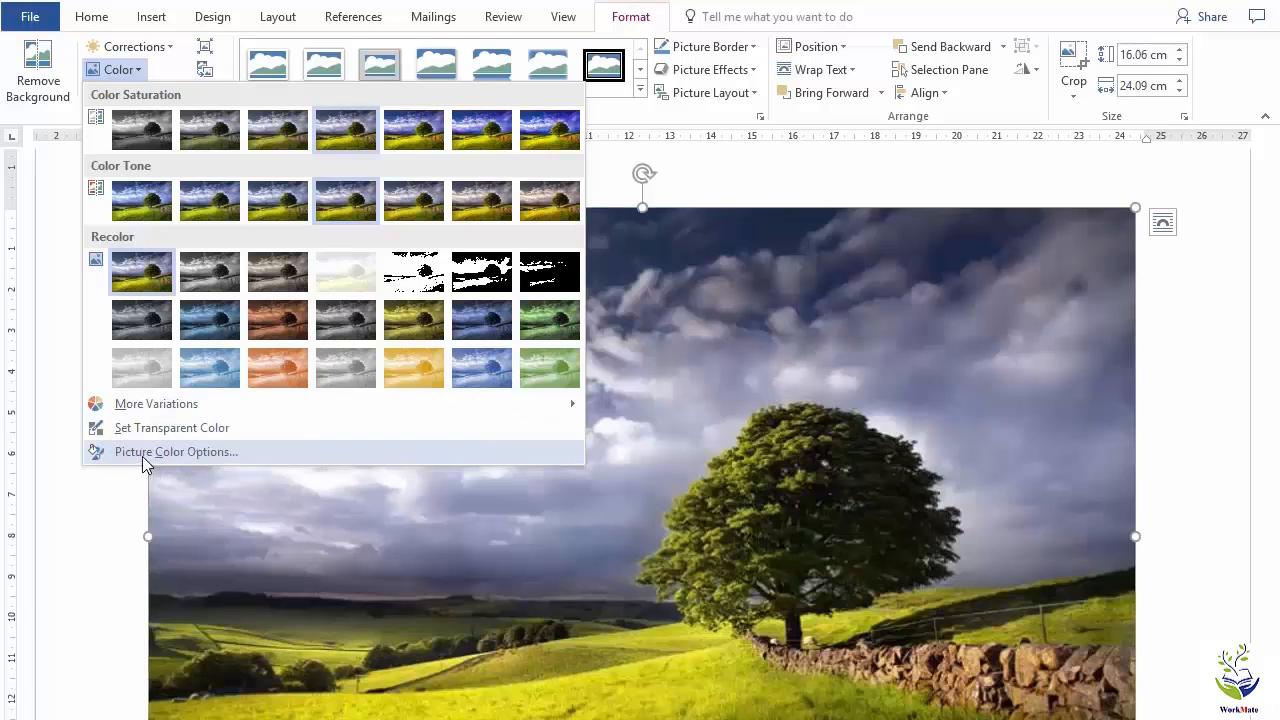
left_click(147, 453)
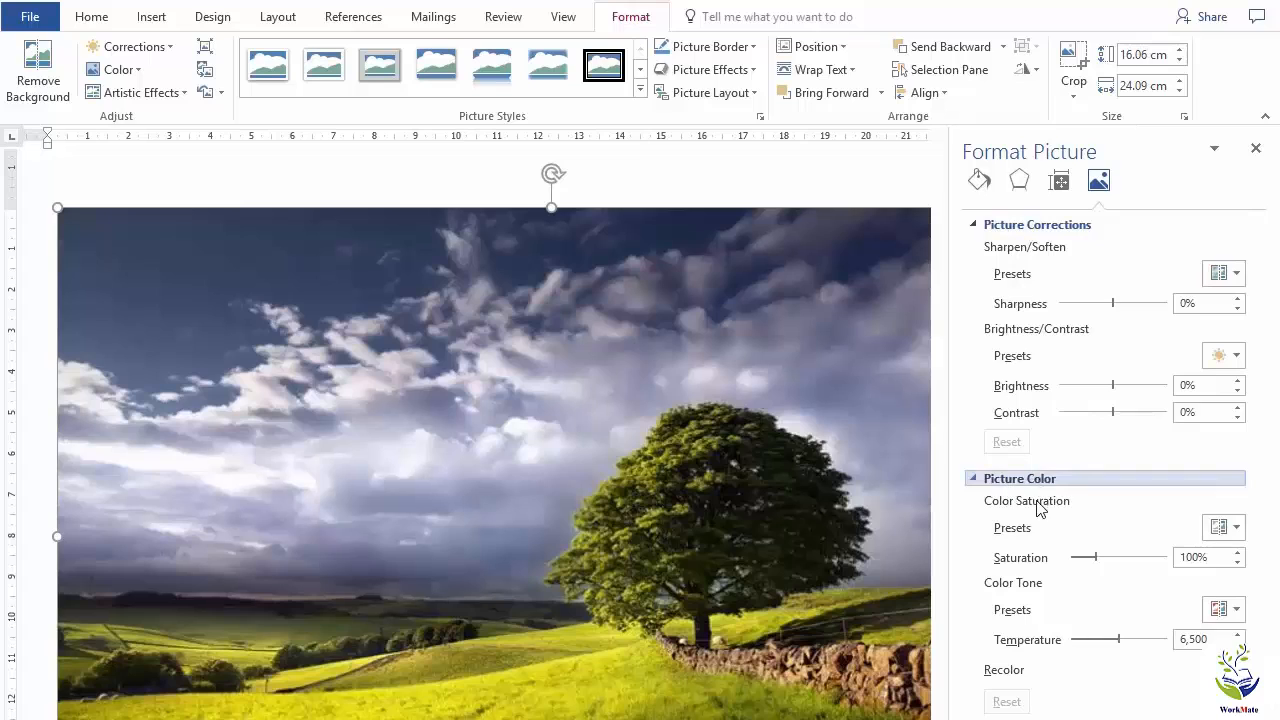
left_click(1236, 530)
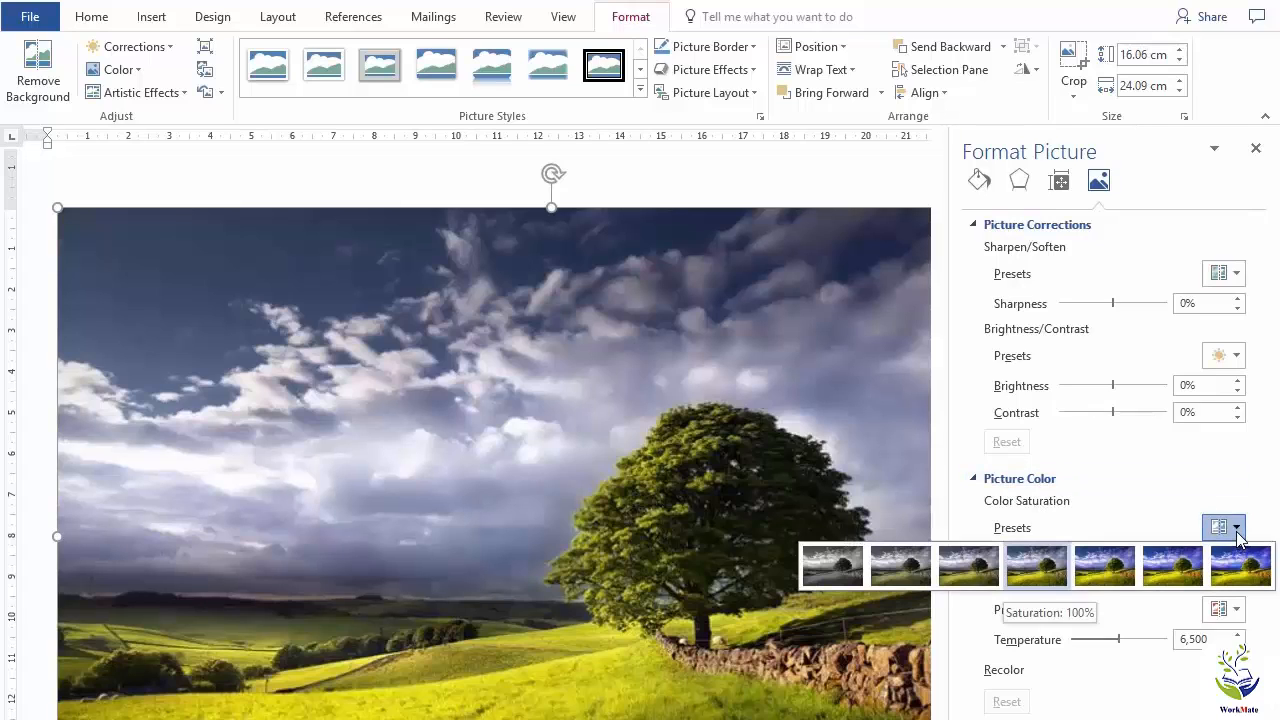
left_click(1237, 533)
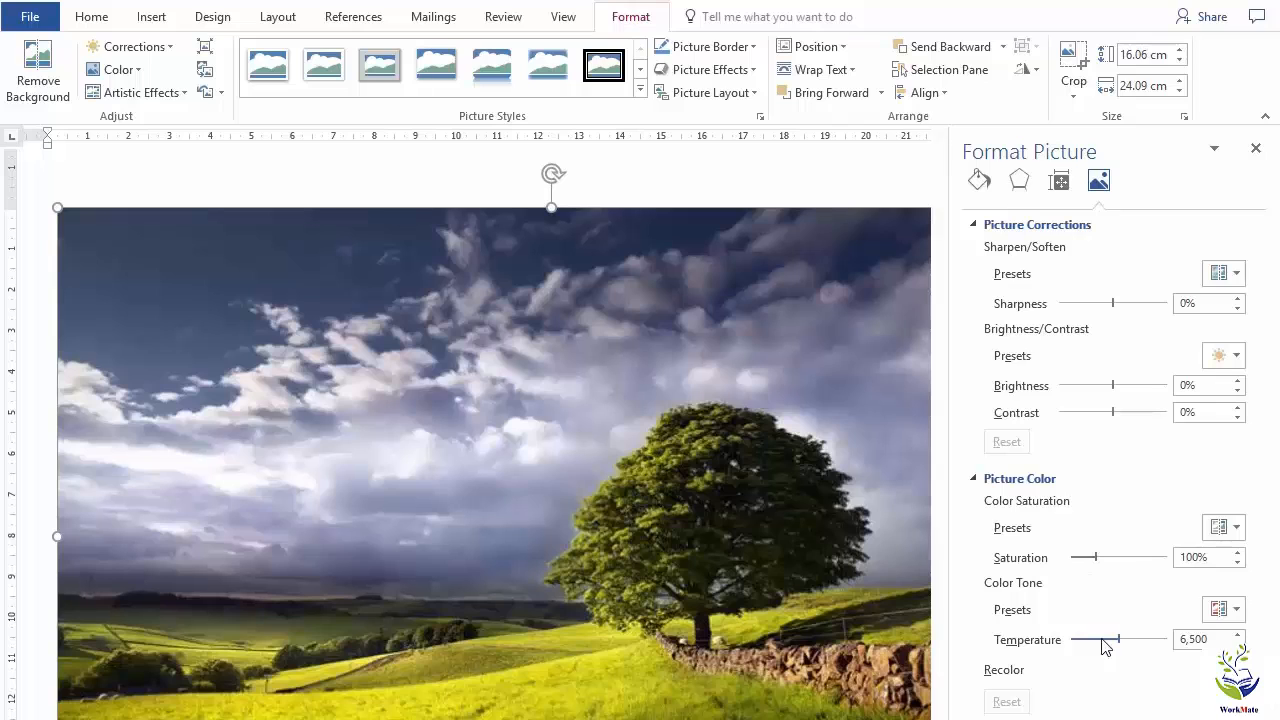
left_click(1256, 152)
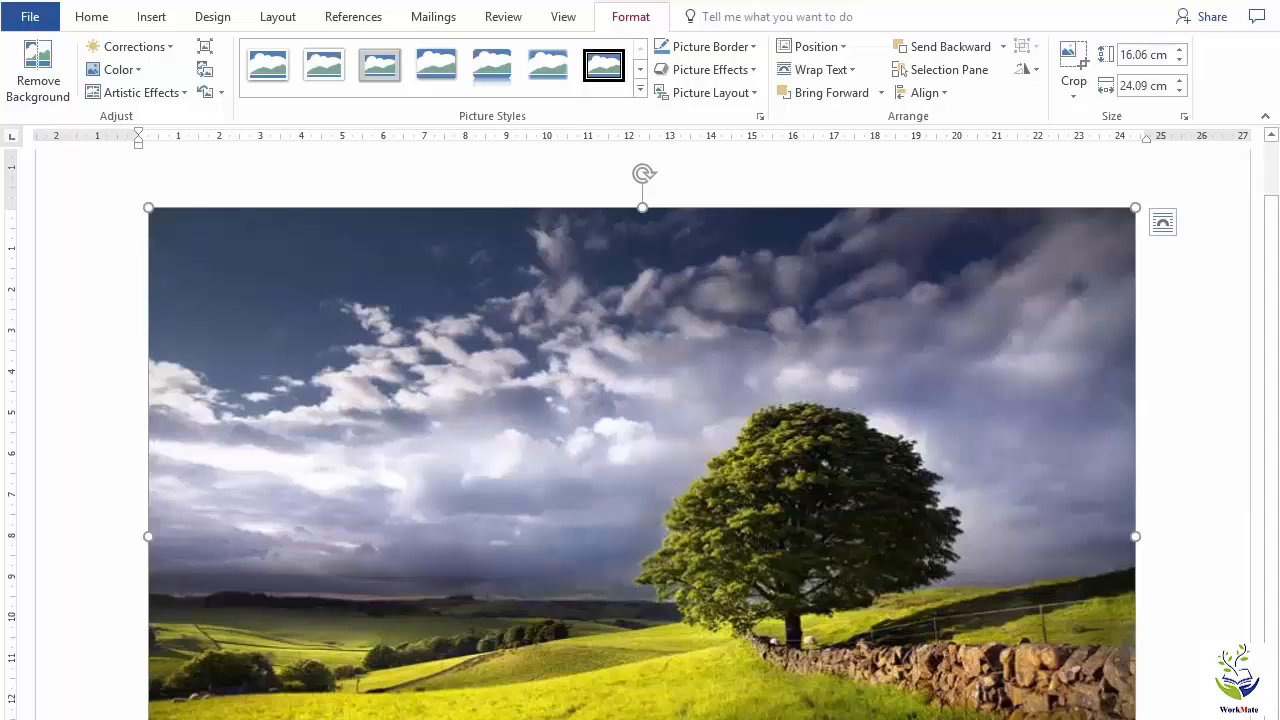
Apply the Cutout artistic effect to the landscape picture.
left_click(182, 93)
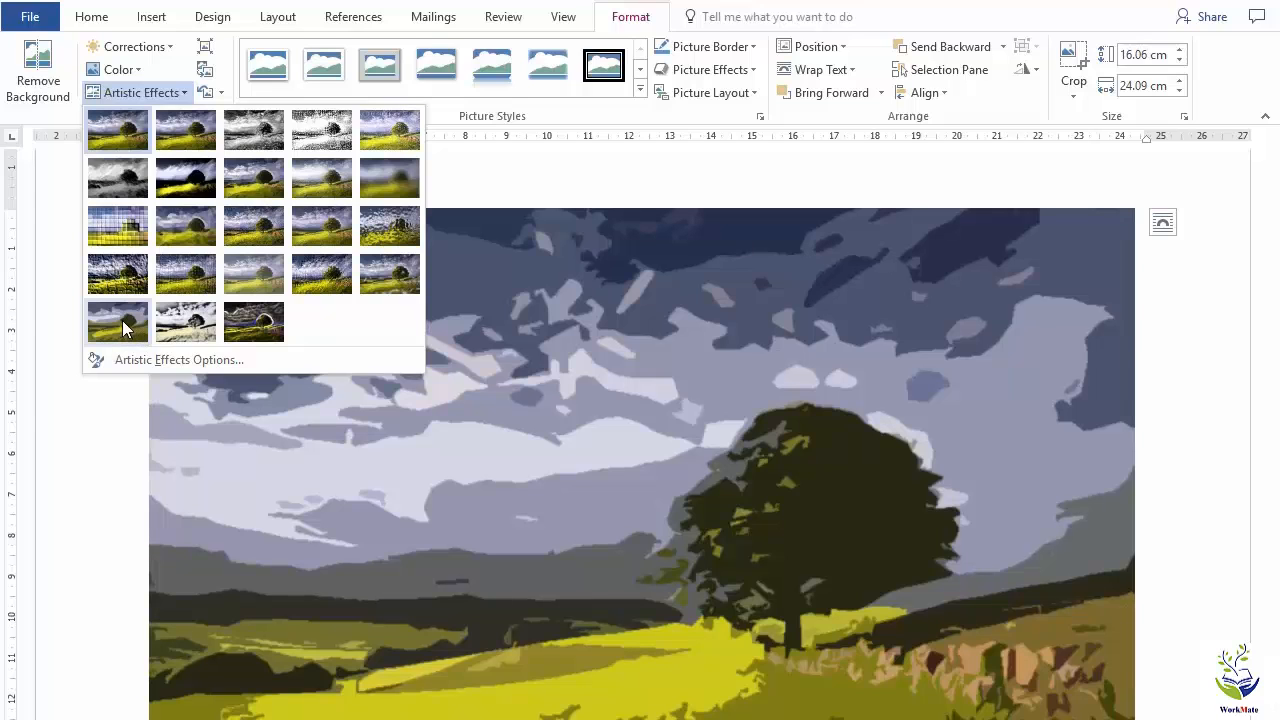
left_click(122, 320)
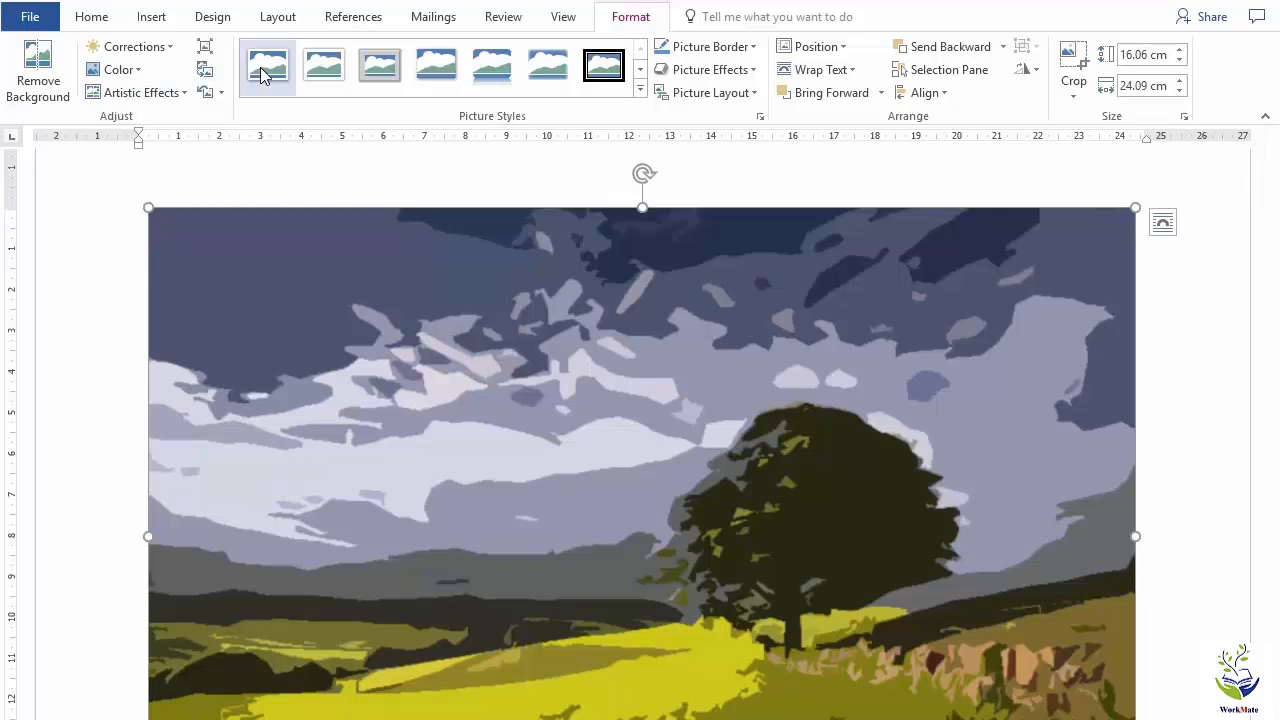
Try the Relaxed Perspective, White picture style and shrink the picture to about 11.58 cm high and 17.36 cm wide.
left_click(643, 92)
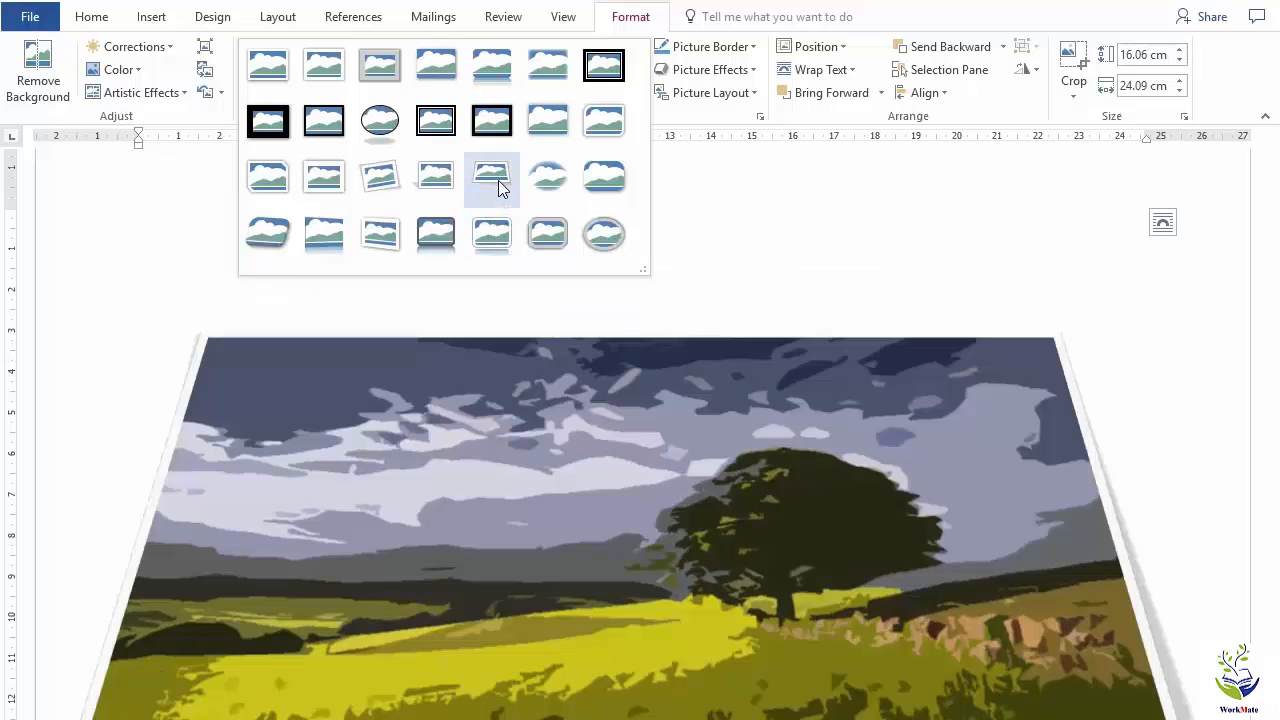
left_click(498, 180)
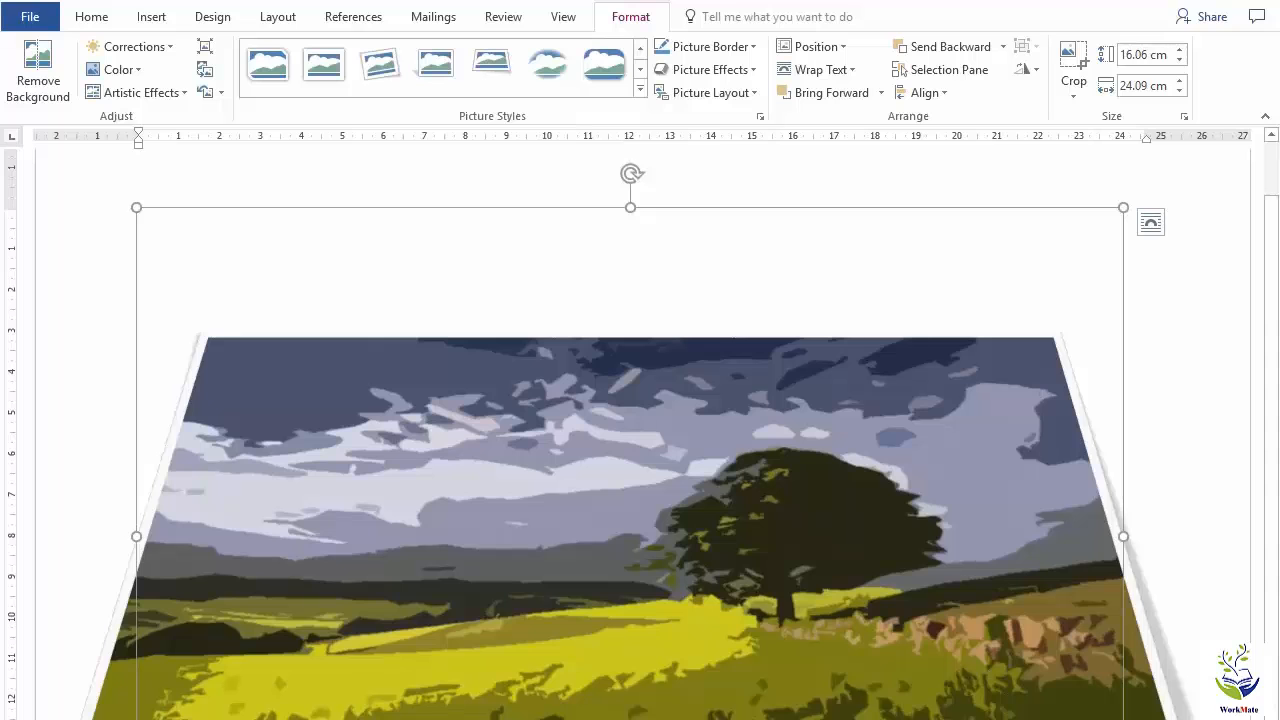
left_click_drag(1123, 719, 848, 667)
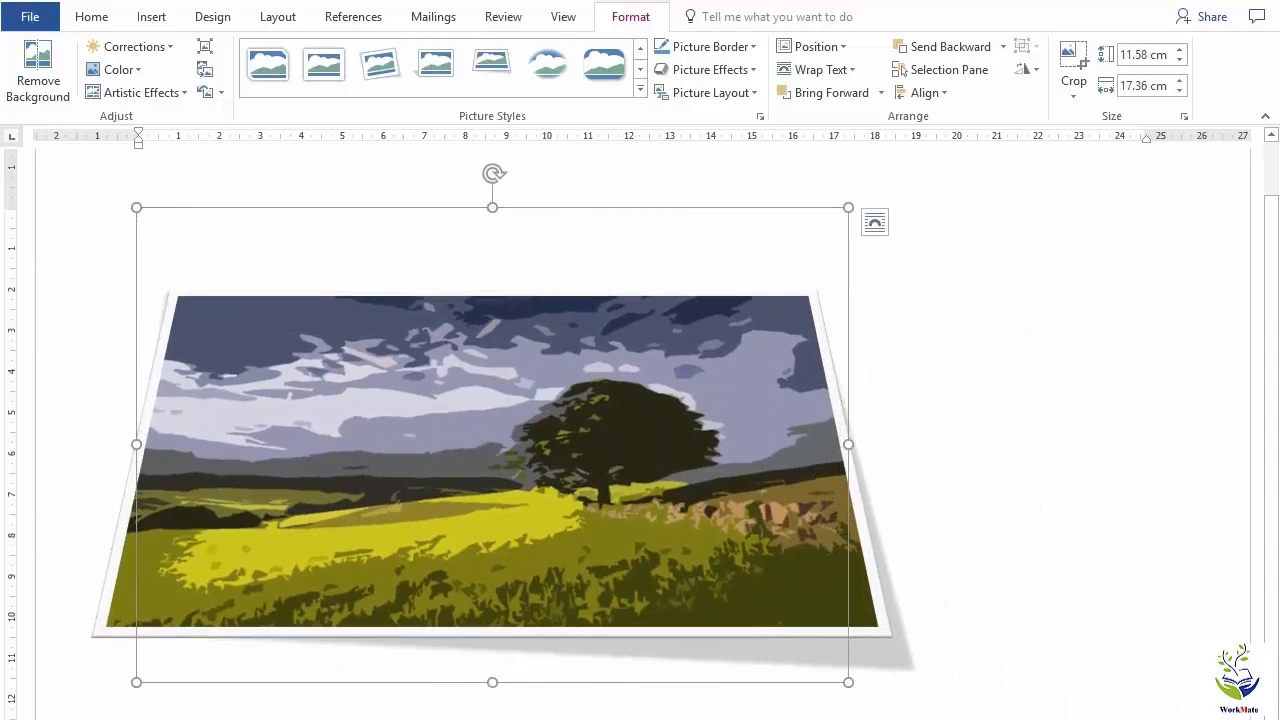
left_click(936, 216)
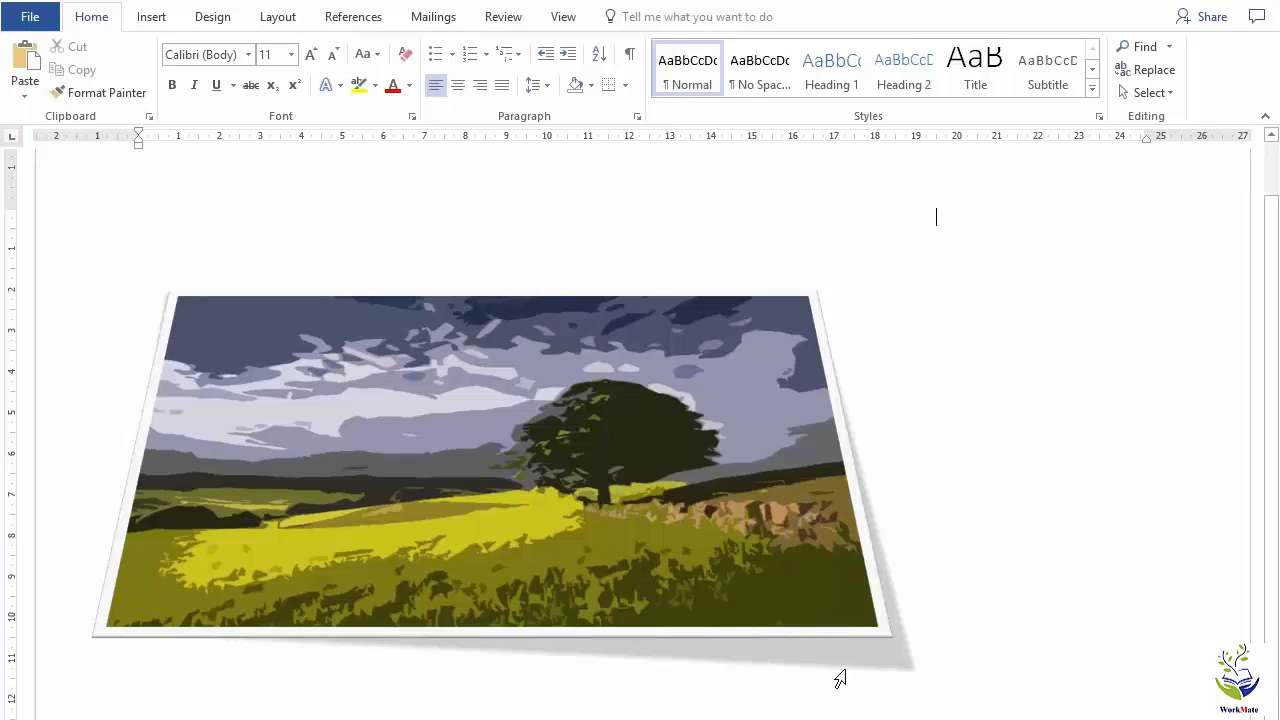
Move the picture slightly toward the page center, and undo the move, the resizing and the perspective picture style.
left_click_drag(531, 443, 621, 487)
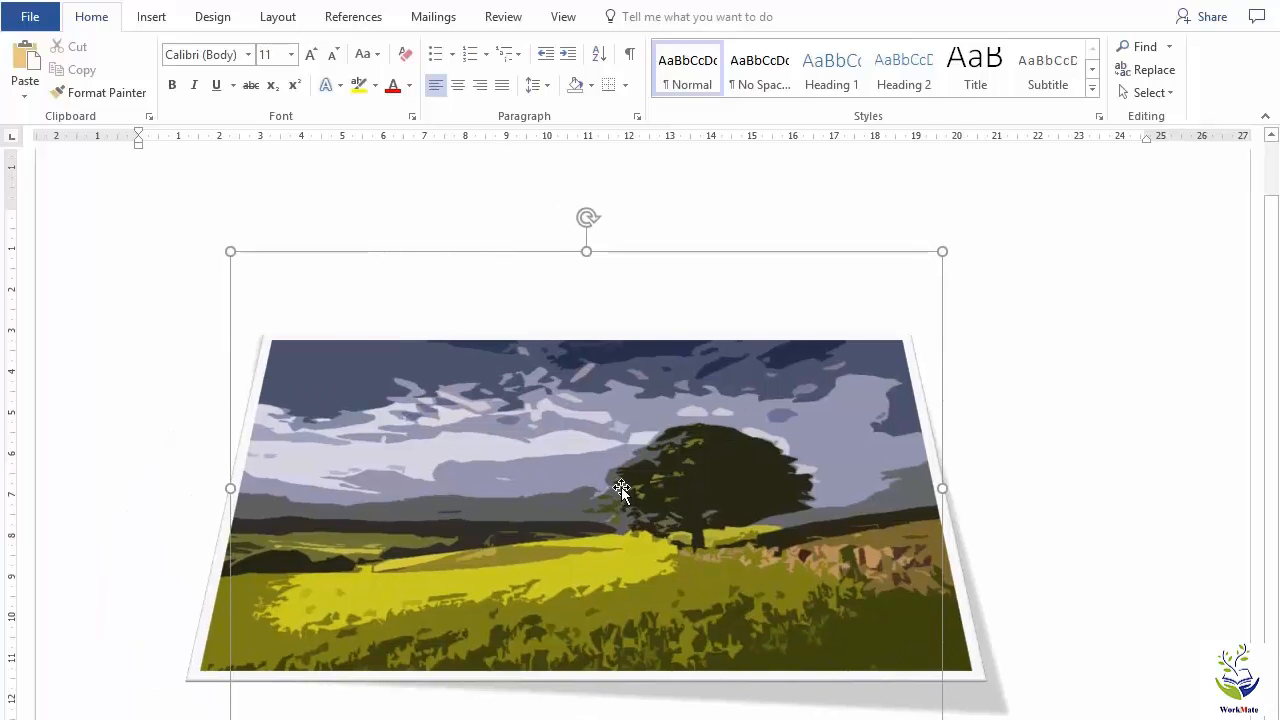
left_click(1088, 572)
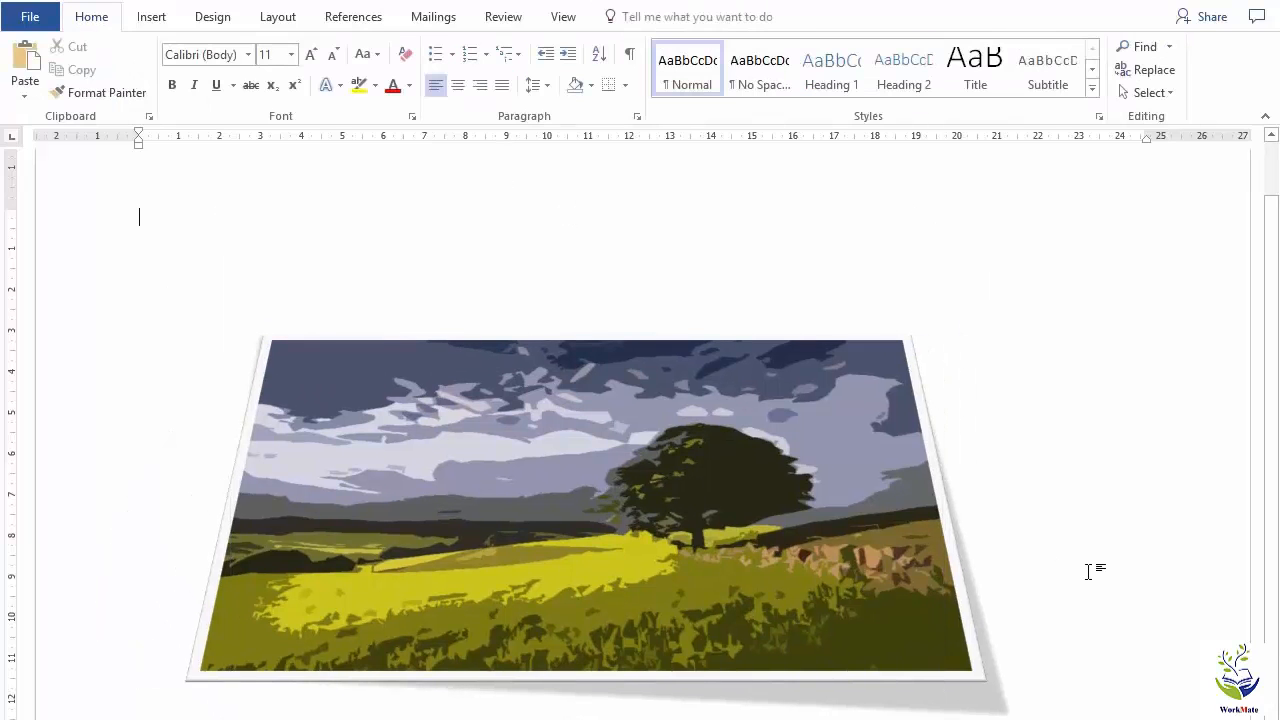
left_click(677, 460)
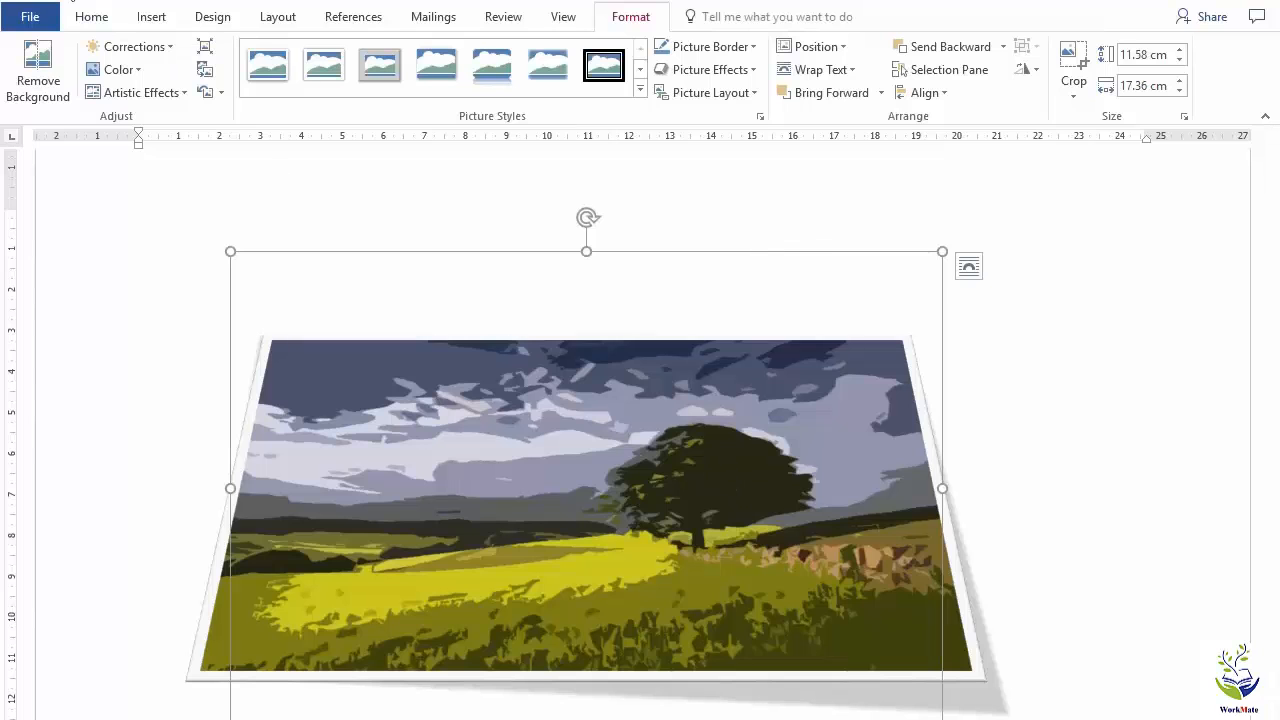
key("ctrl+z")
key("ctrl+z")
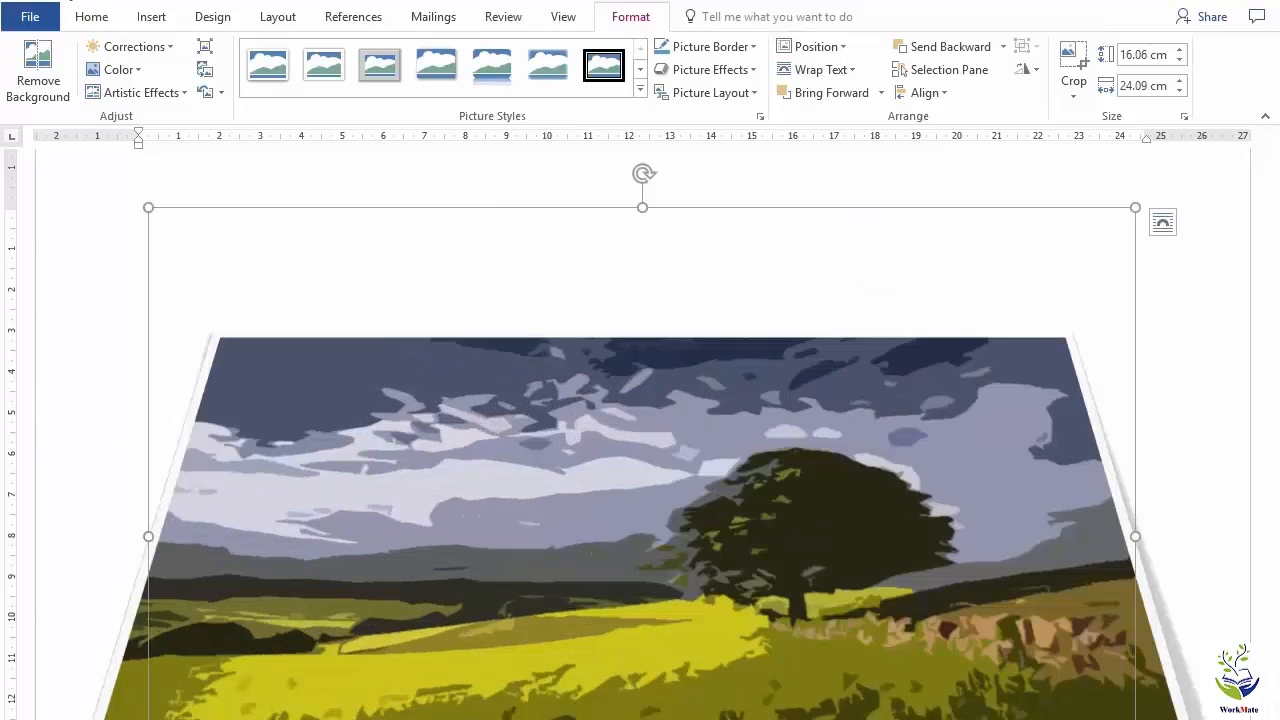
key("ctrl+z")
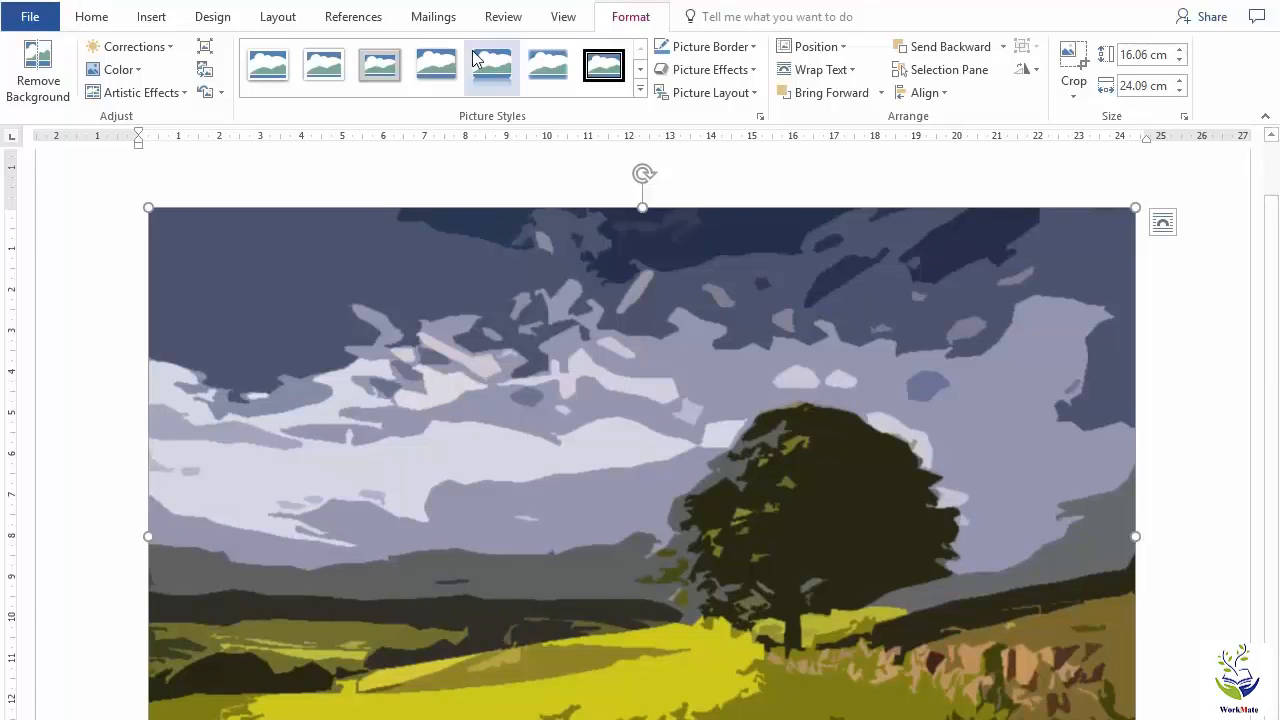
Look through the picture border weights and dash styles, and review the advanced line options without changing the border.
left_click(323, 63)
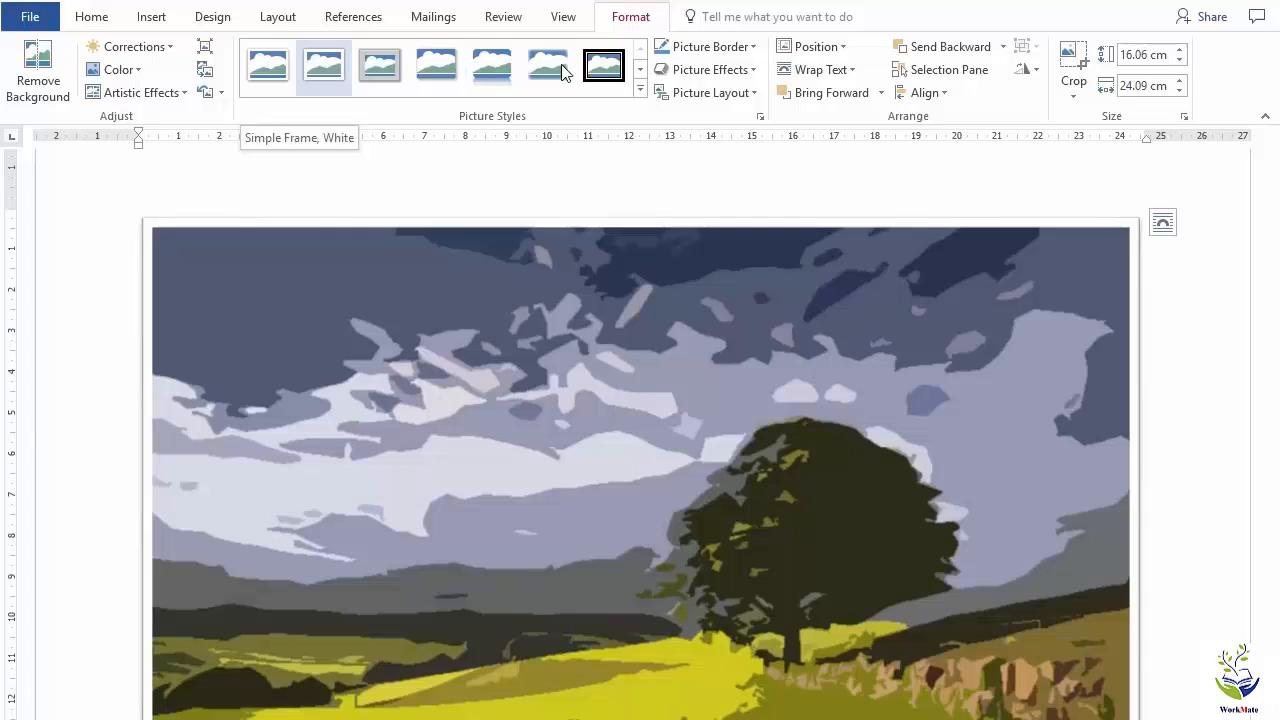
left_click(752, 48)
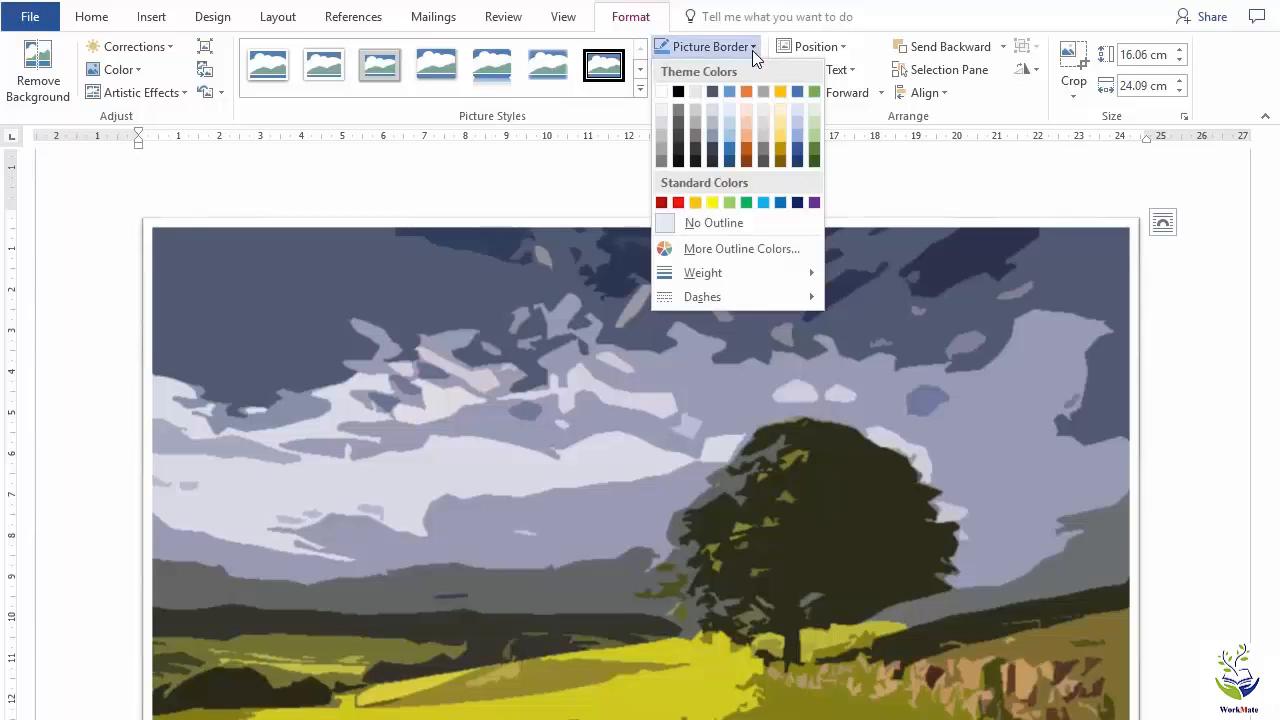
mouse_move(756, 272)
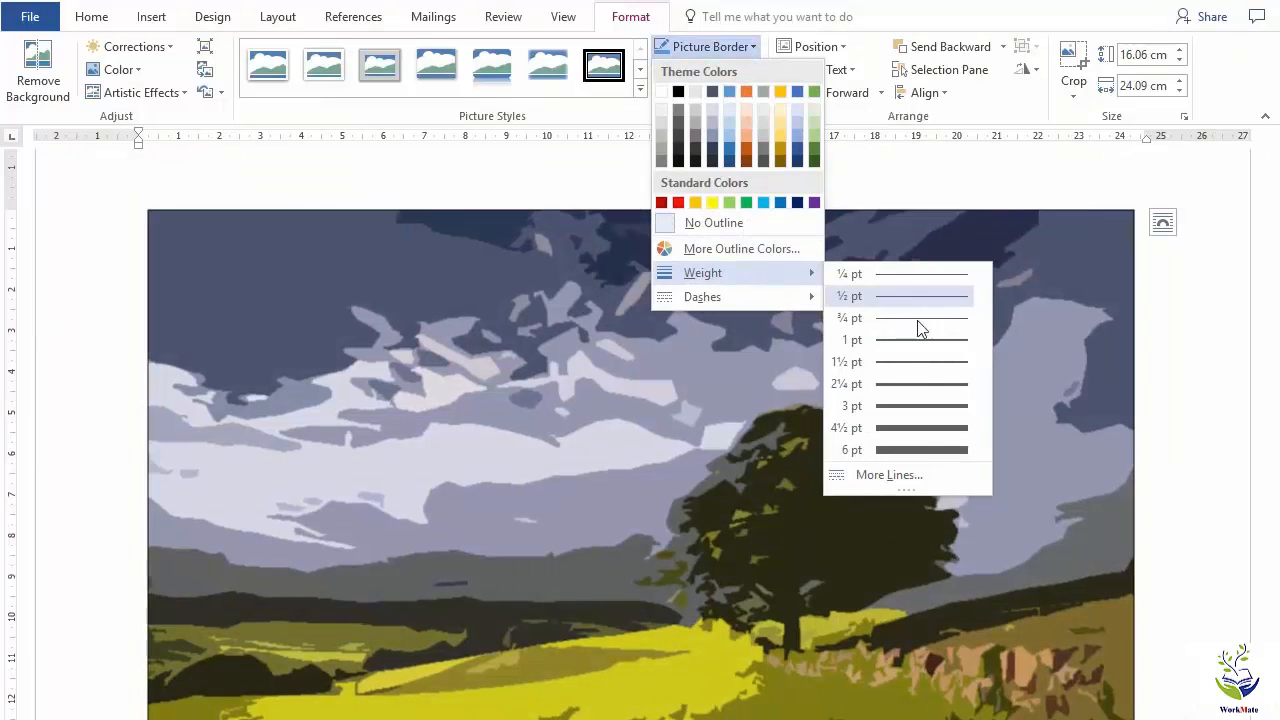
mouse_move(762, 299)
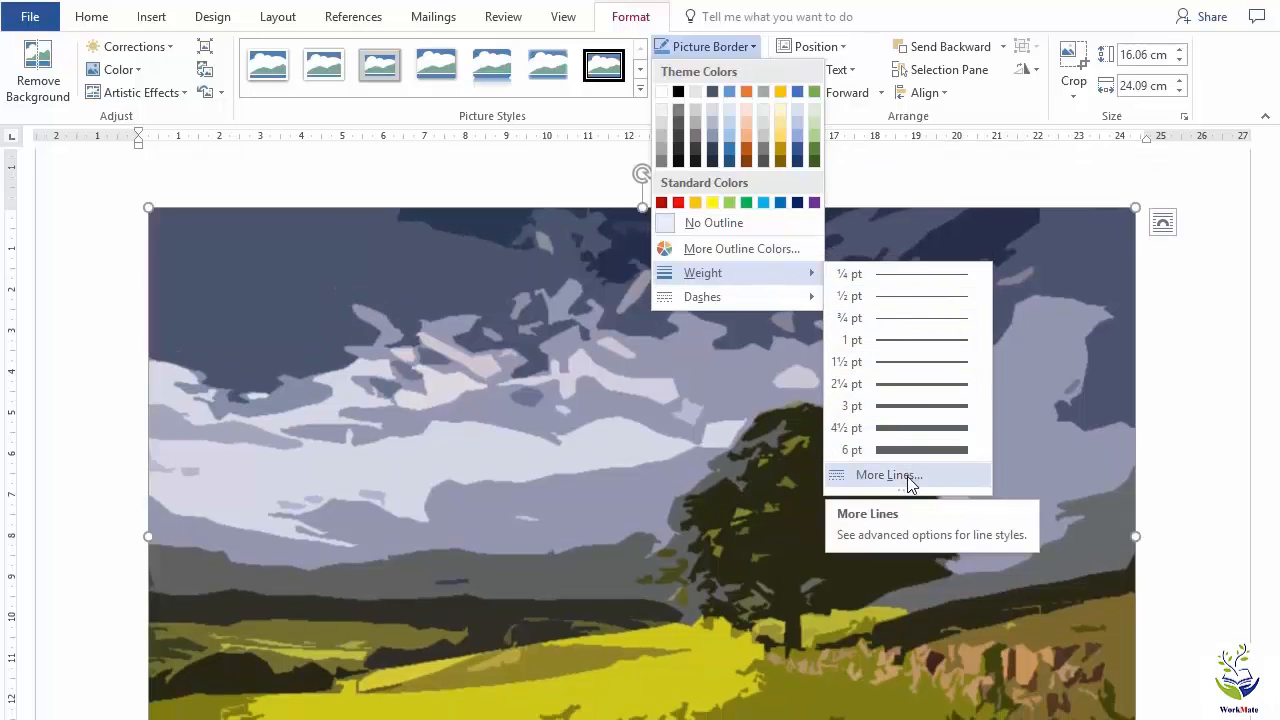
left_click(907, 476)
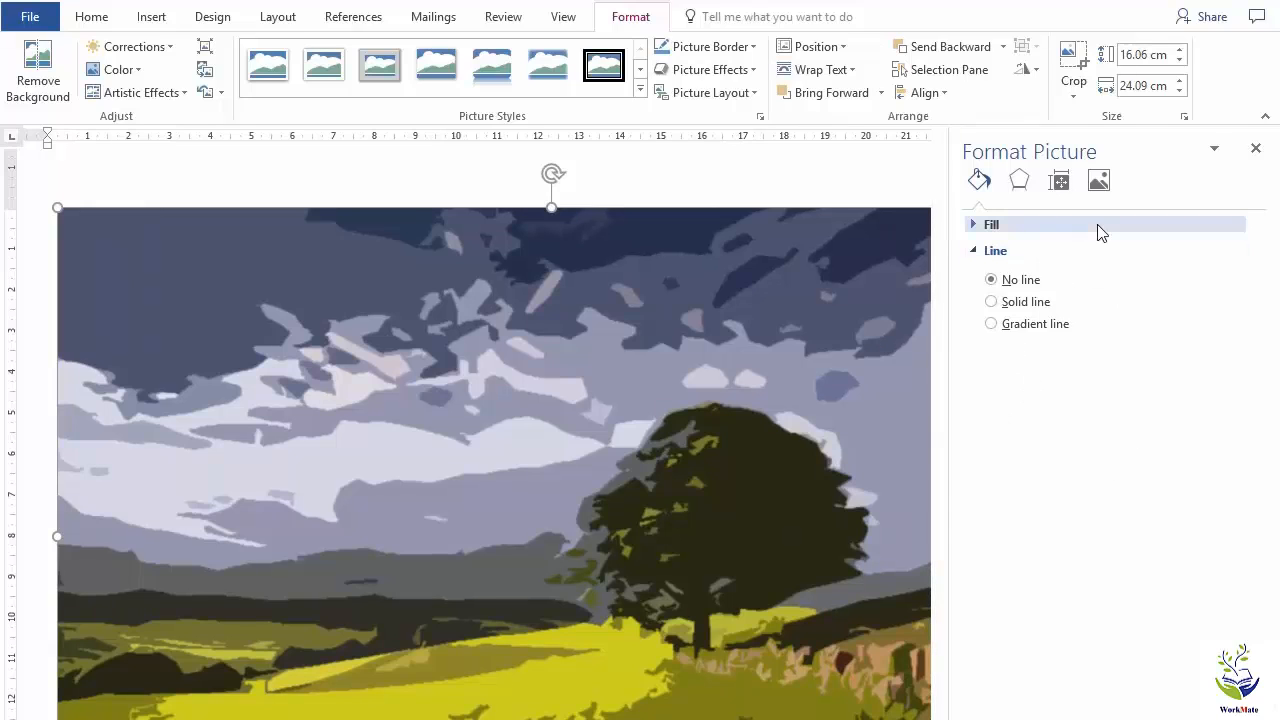
left_click(1256, 150)
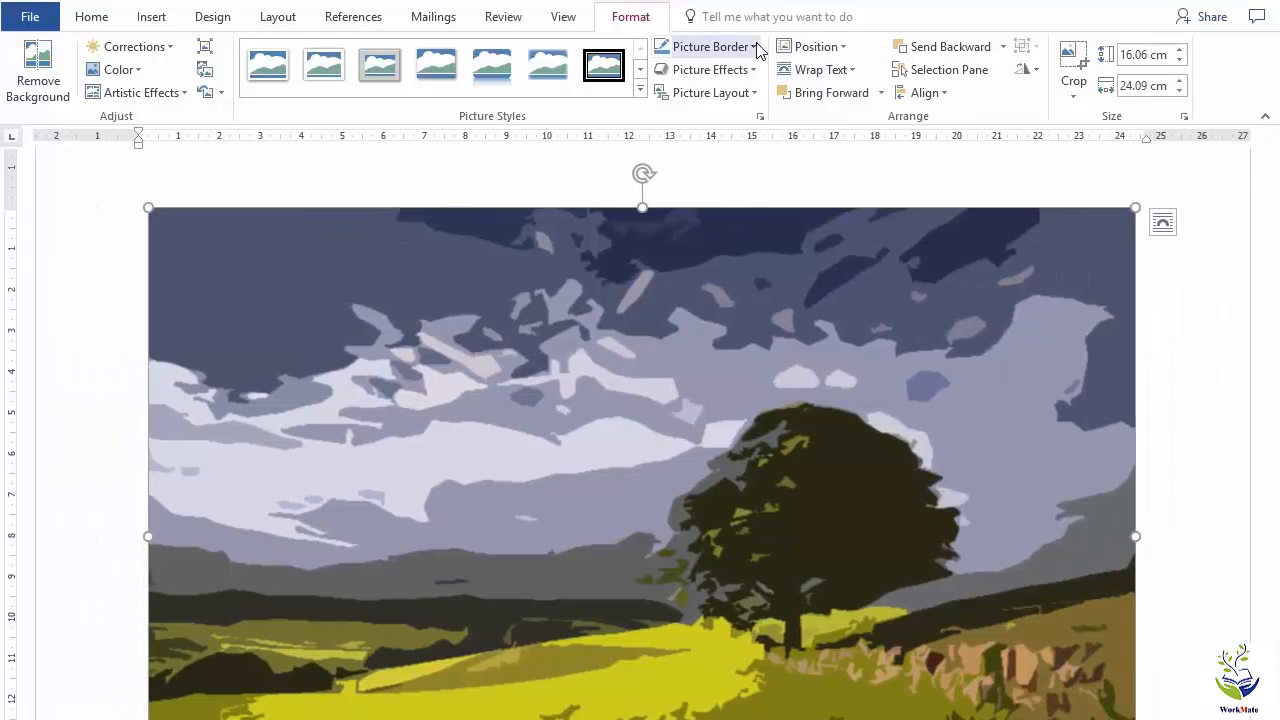
Preview the preset, shadow, reflection, glow, soft edges, bevel and 3-D rotation picture effects on the landscape picture without choosing any.
left_click(755, 47)
left_click(755, 47)
left_click(754, 72)
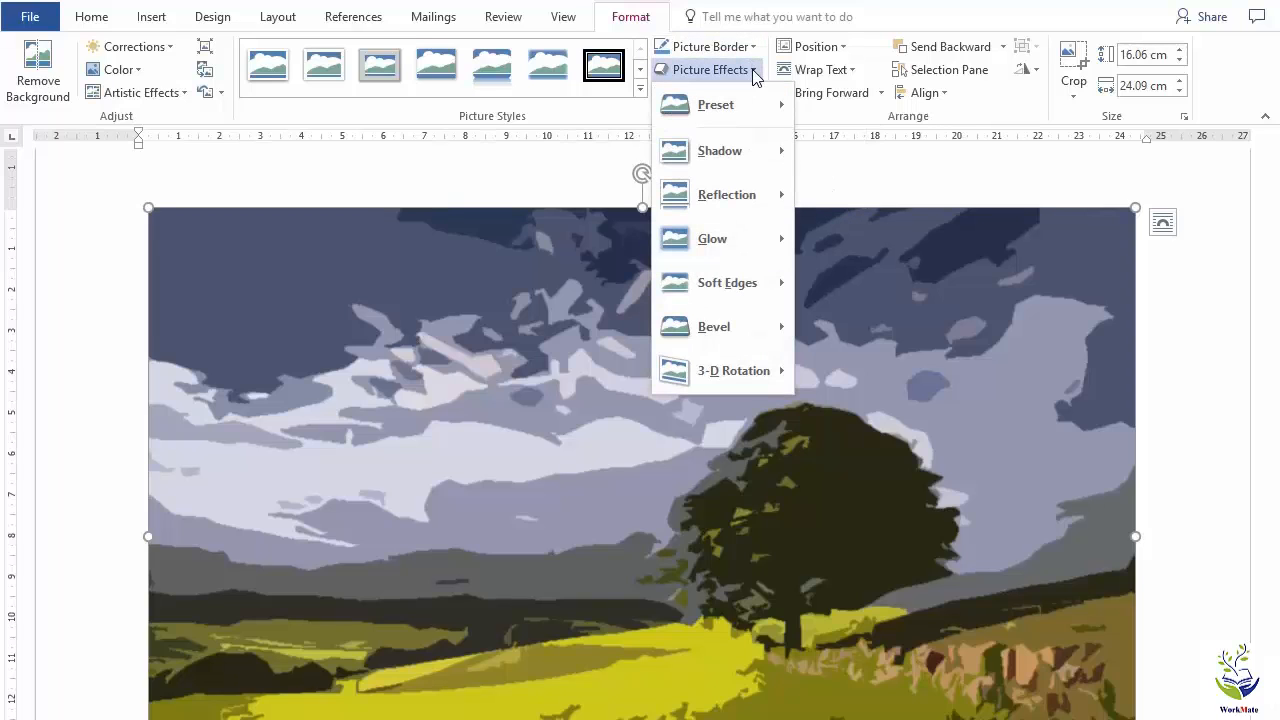
mouse_move(754, 112)
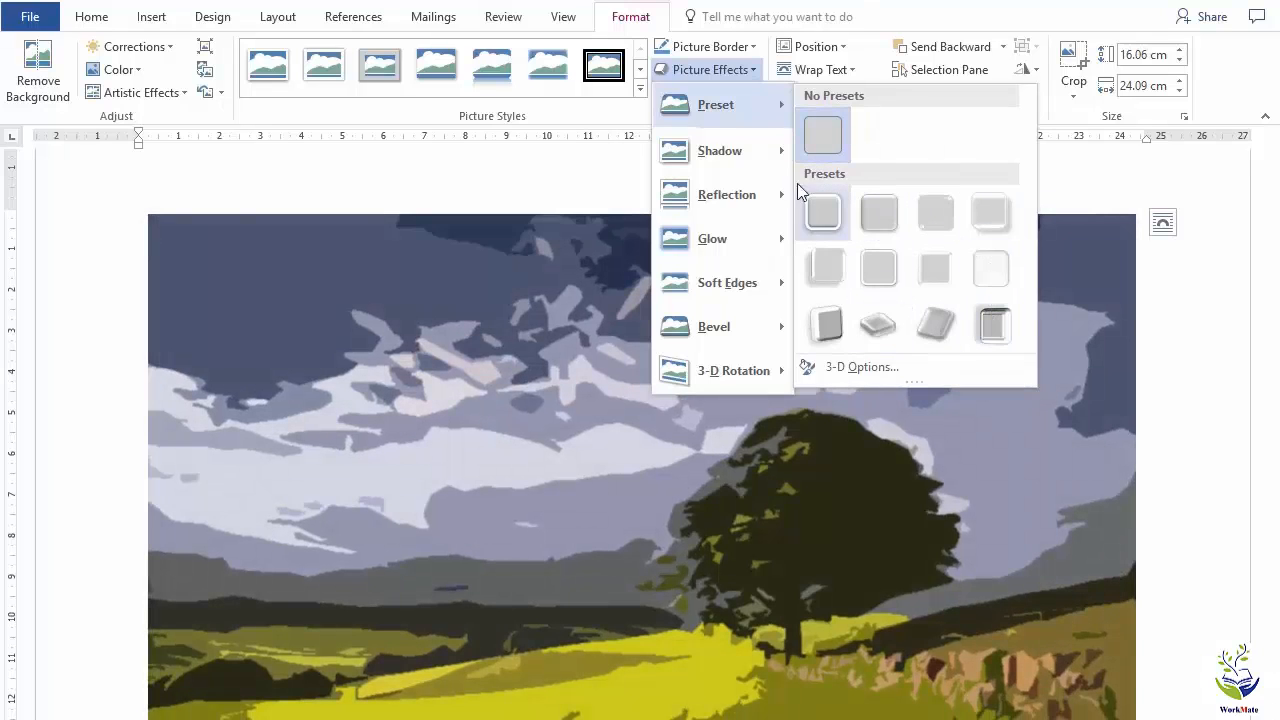
mouse_move(735, 149)
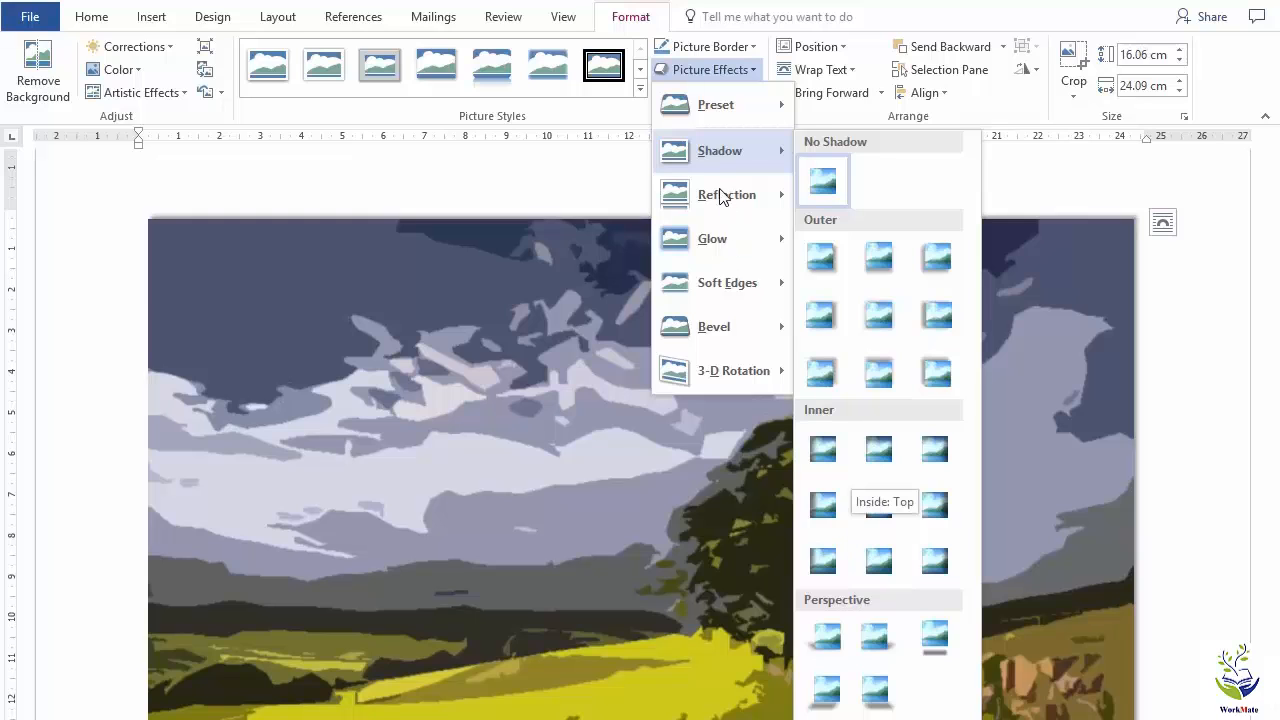
mouse_move(722, 192)
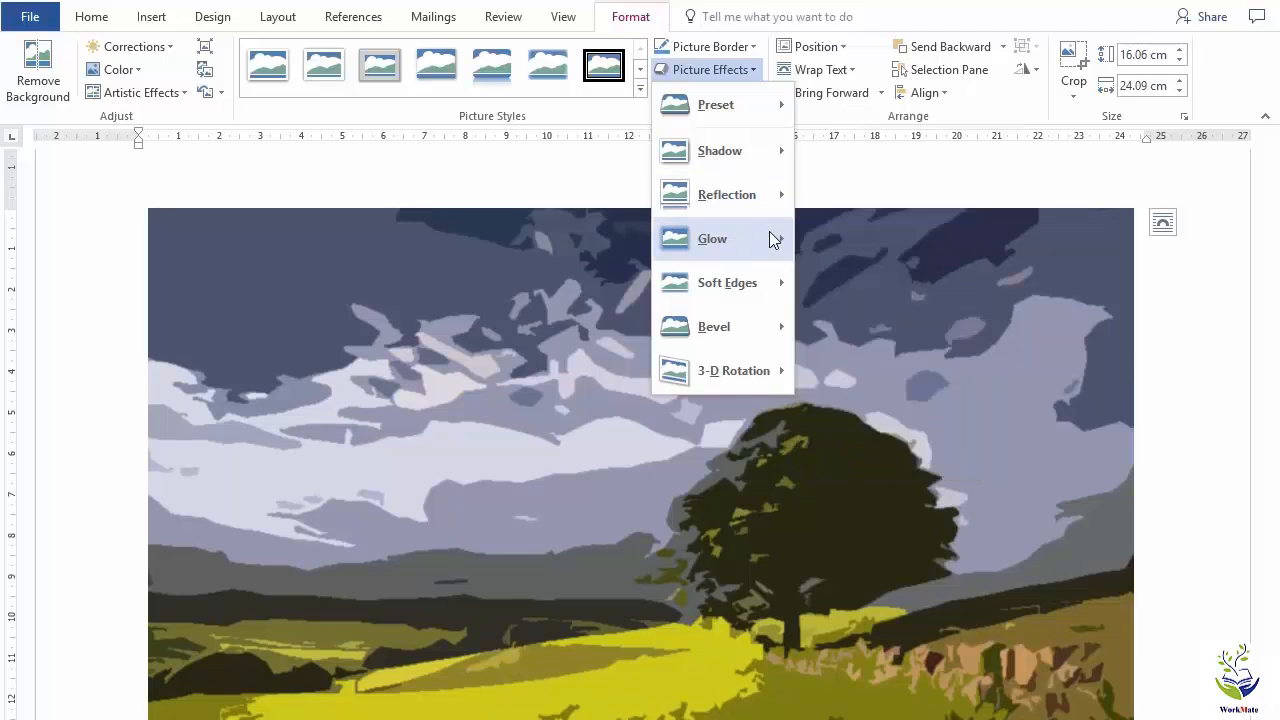
mouse_move(770, 231)
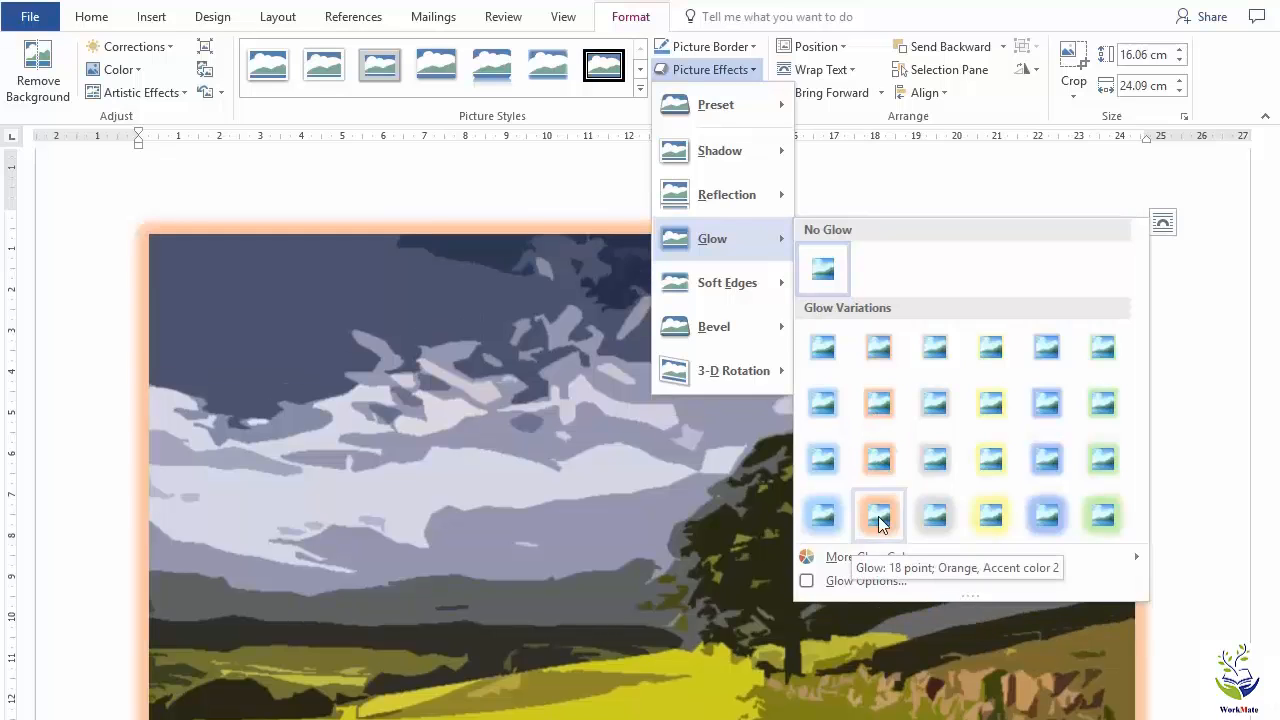
mouse_move(732, 284)
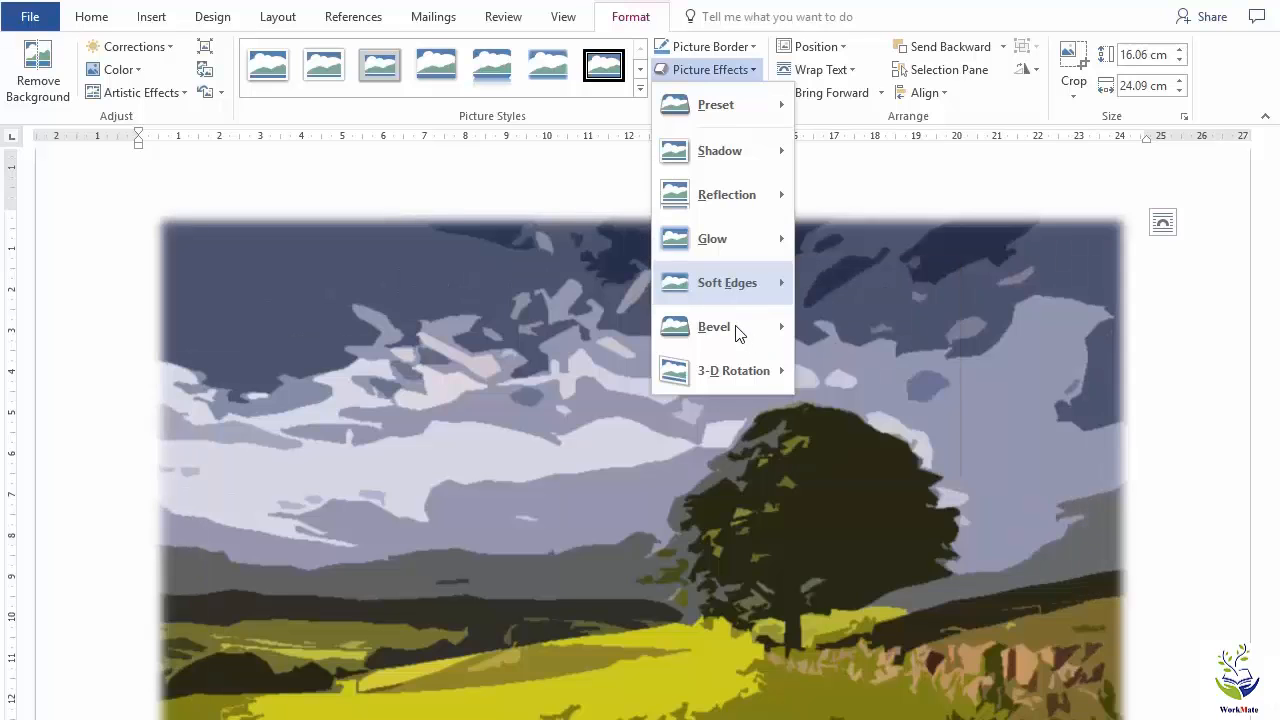
mouse_move(737, 332)
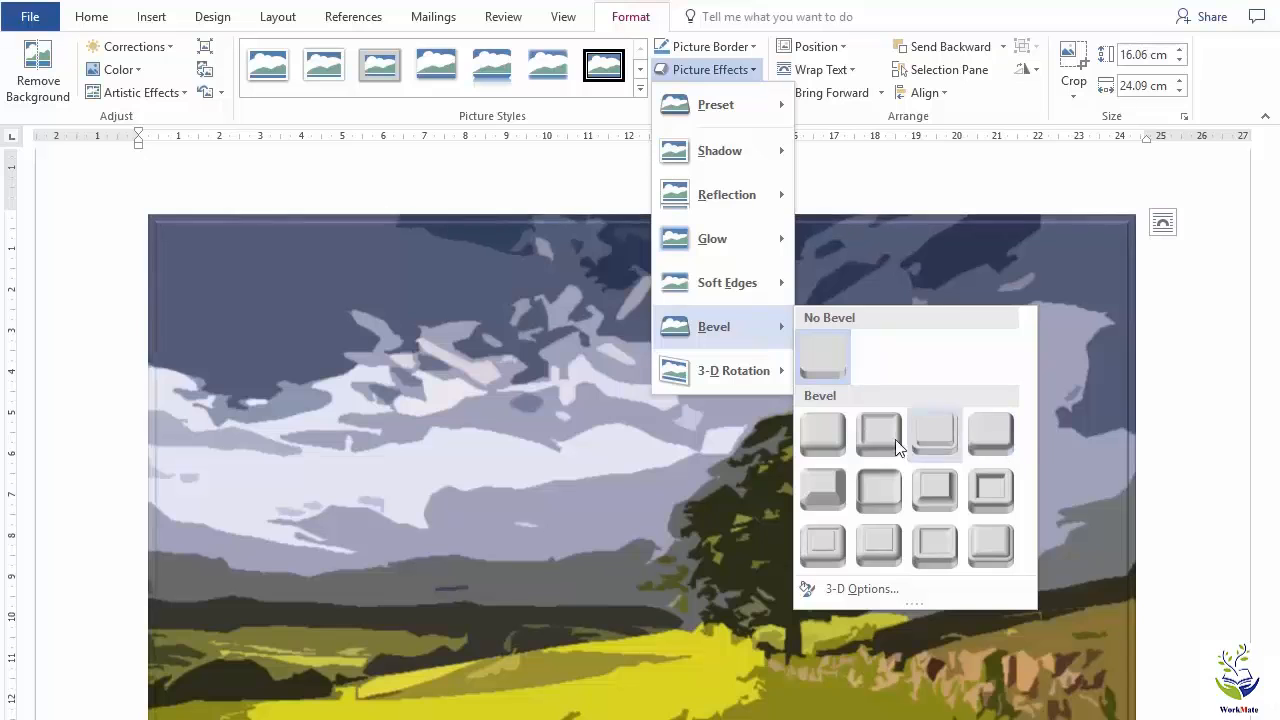
mouse_move(737, 383)
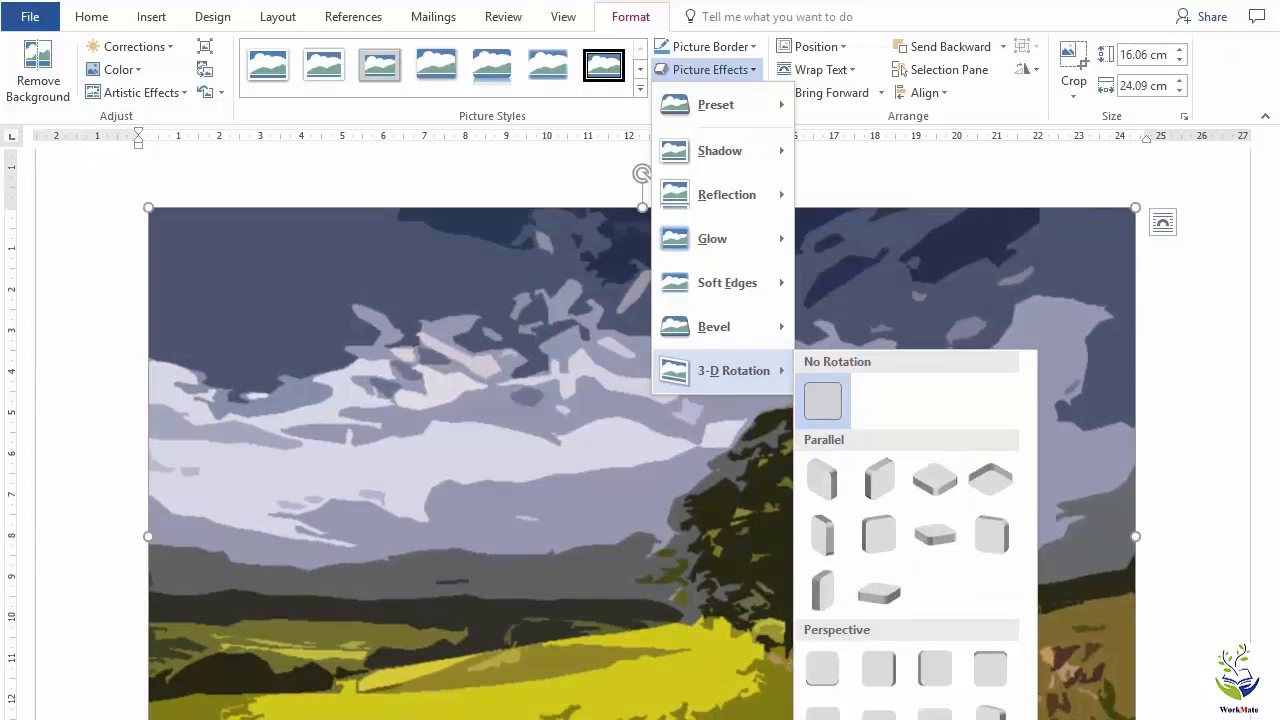
Try a custom 3-D rotation of X 70°, Y 40° and Z 40° on the landscape picture.
left_click(880, 718)
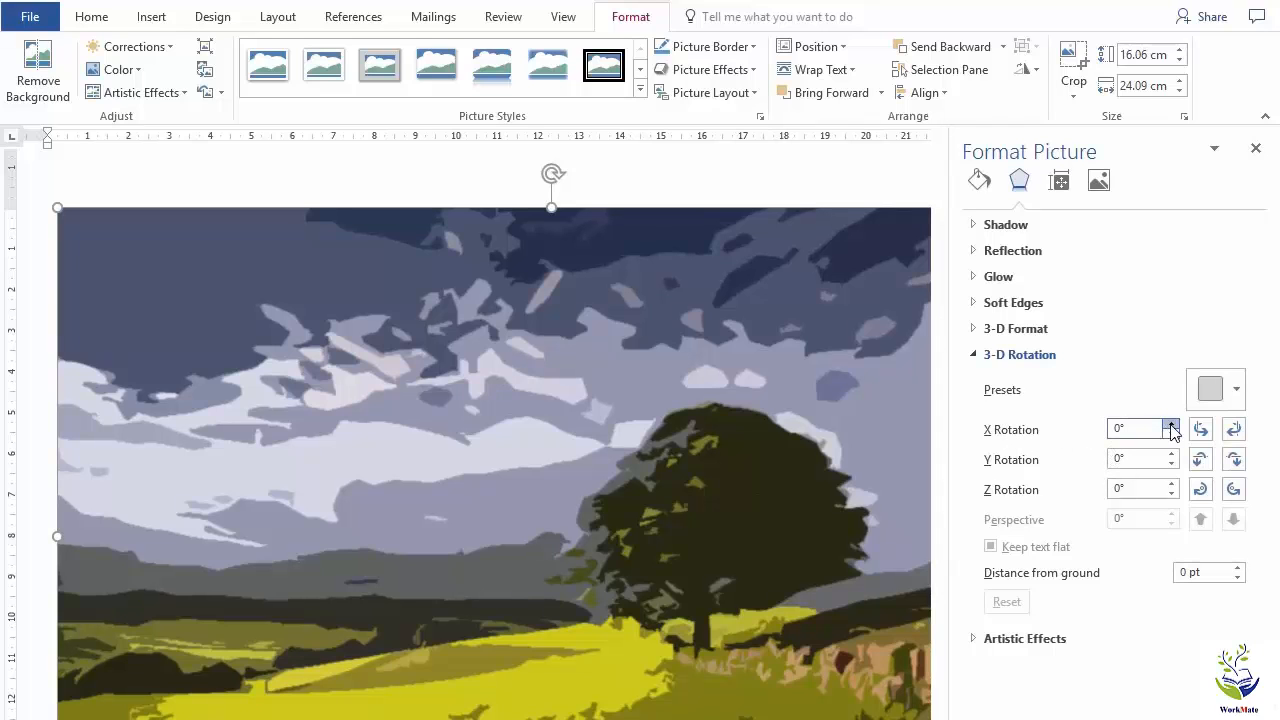
left_click_drag(1172, 426, 1172, 485)
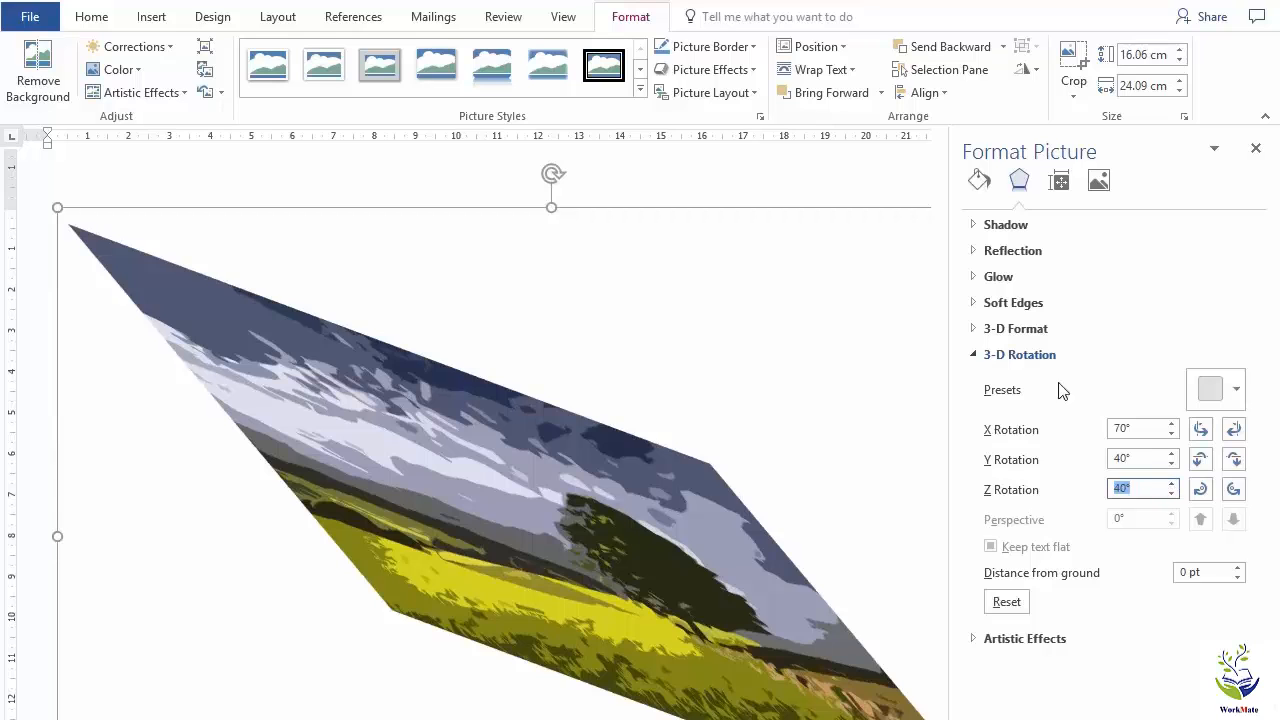
Look through the 3-D Format, Soft Edges and Glow settings, and reset the picture's 3-D rotation.
left_click(973, 330)
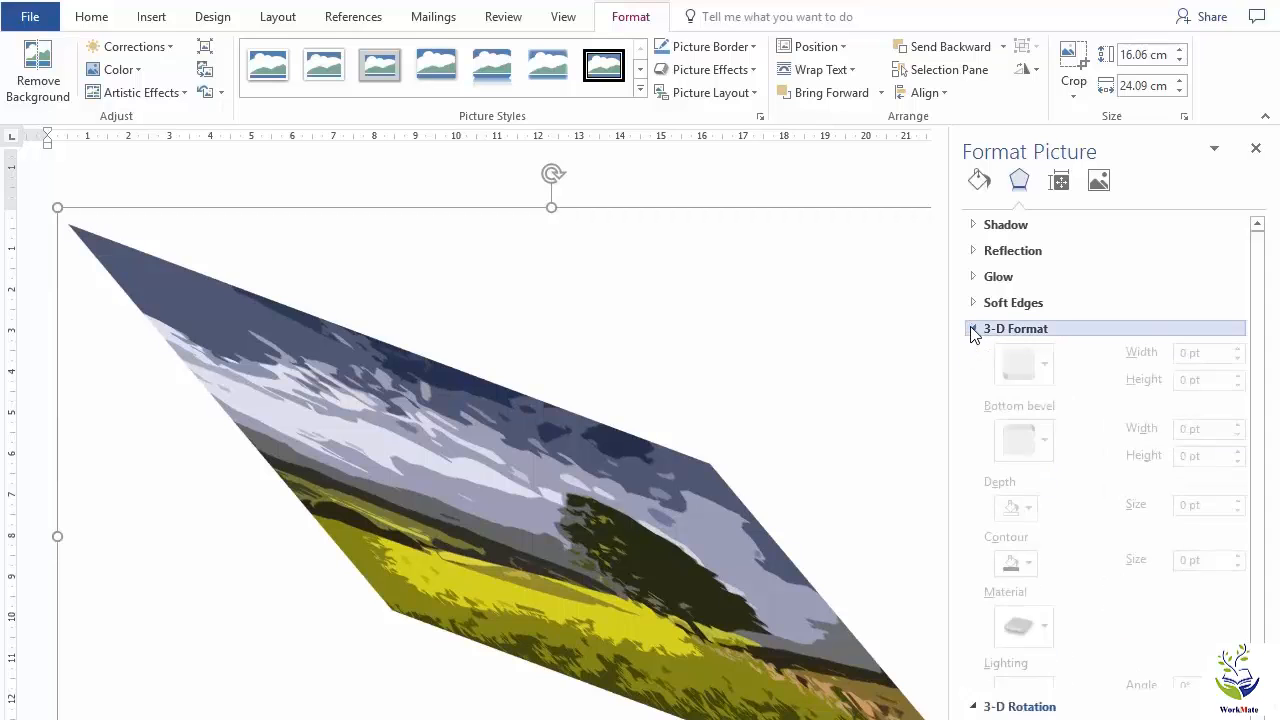
left_click(973, 328)
left_click(972, 303)
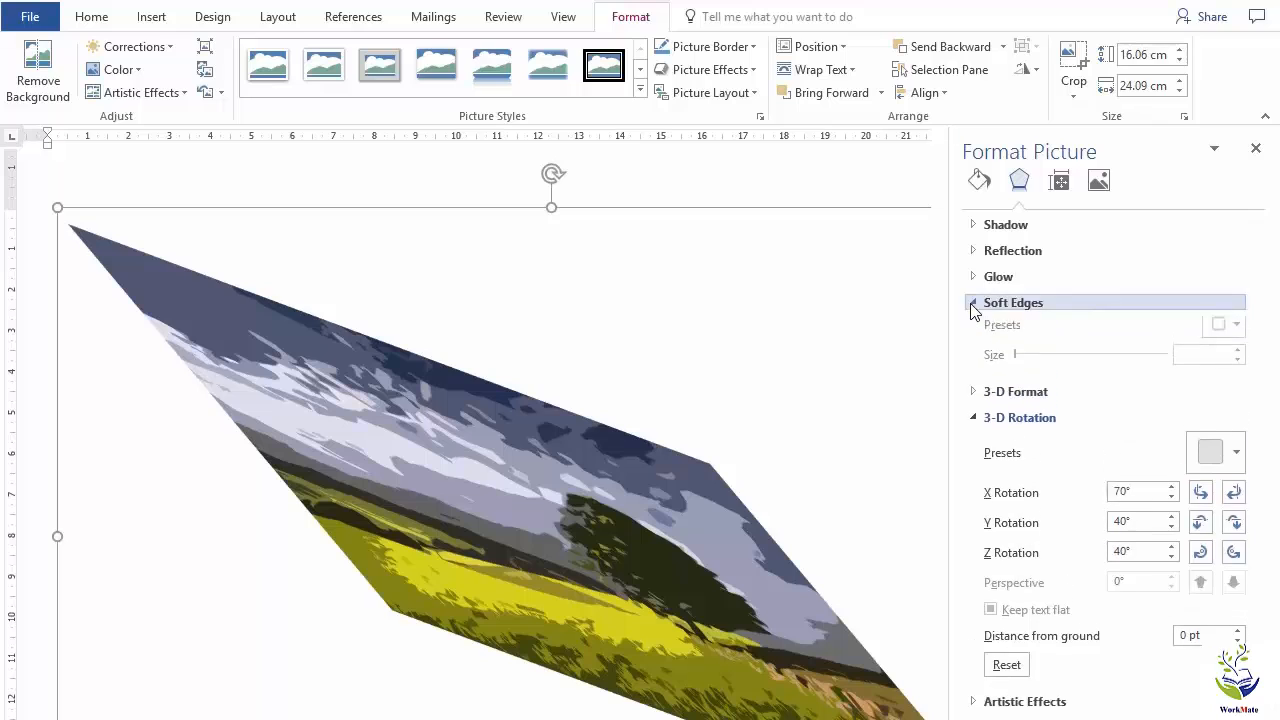
left_click(972, 303)
left_click(972, 278)
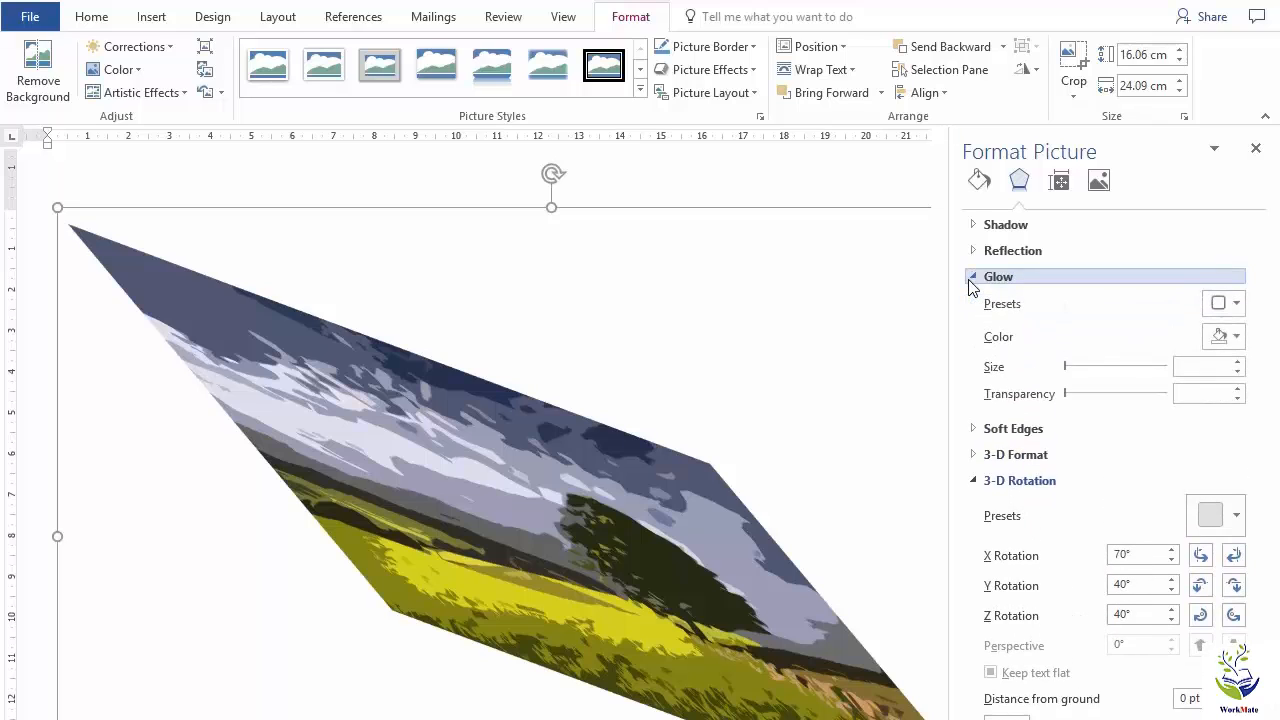
left_click(972, 280)
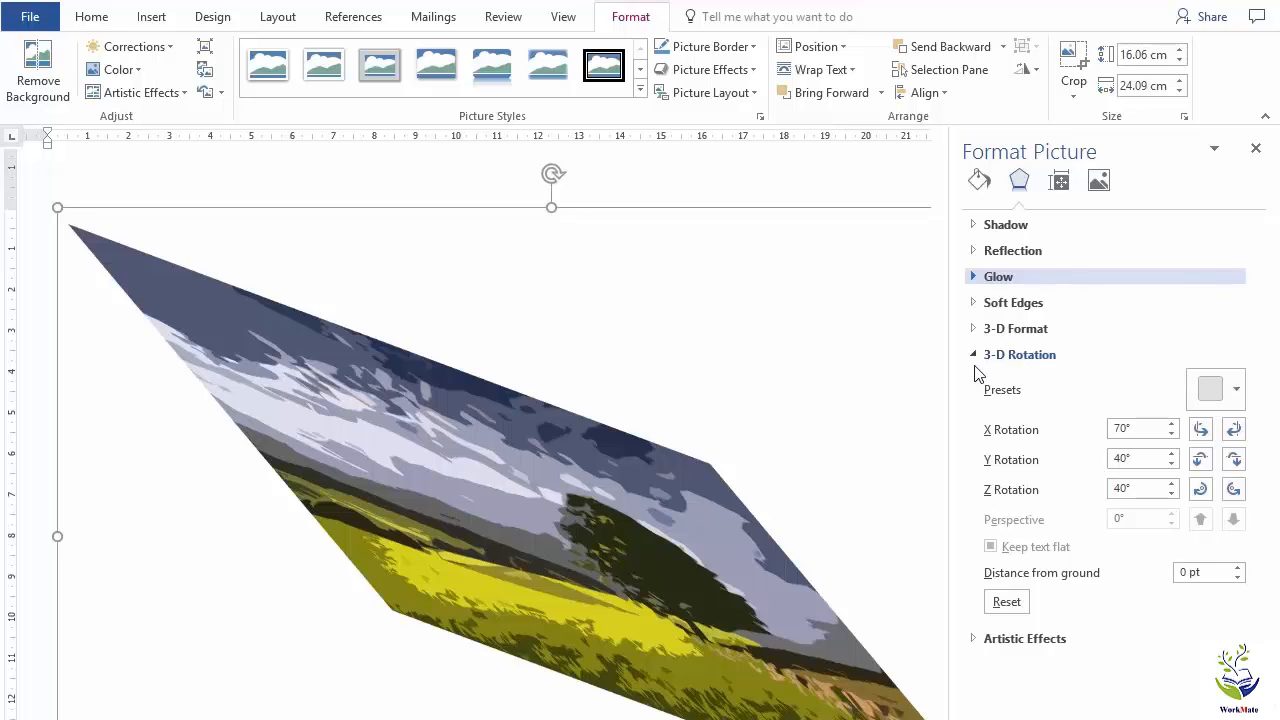
left_click(1008, 602)
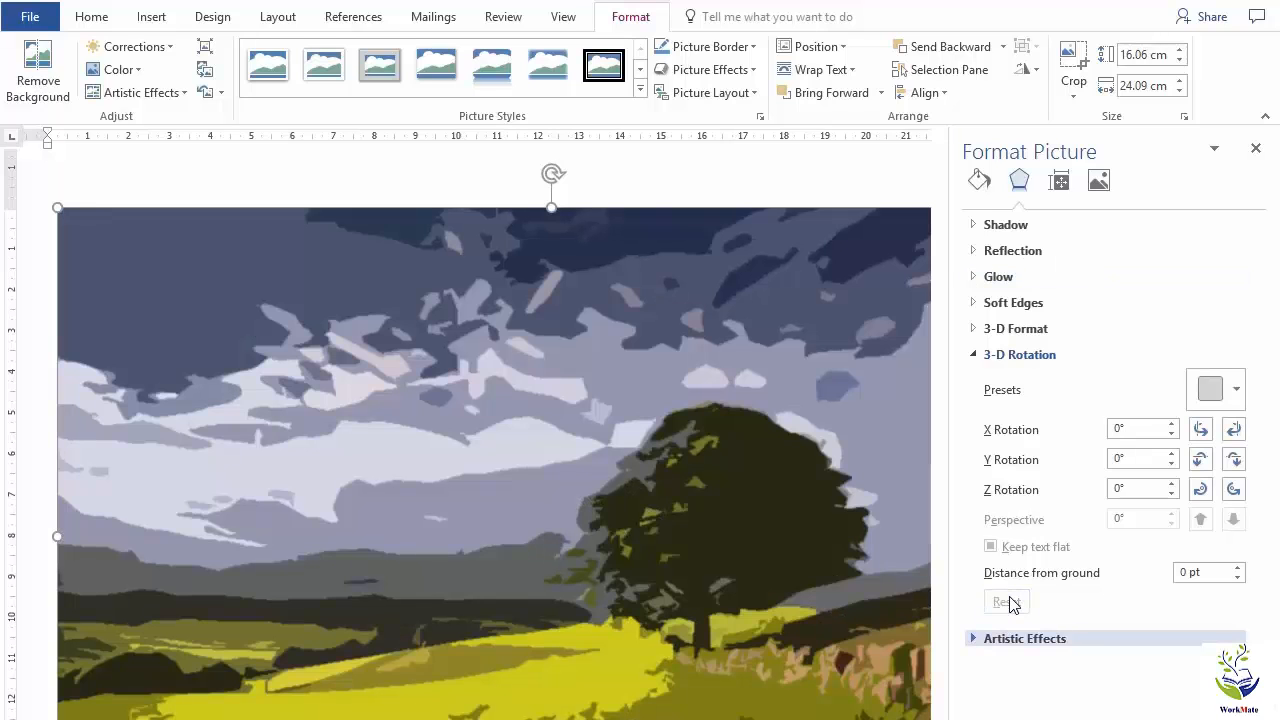
Apply the Relaxed Perspective, White picture style and shrink the picture to about 11 cm high and 16.6 cm wide.
left_click(640, 91)
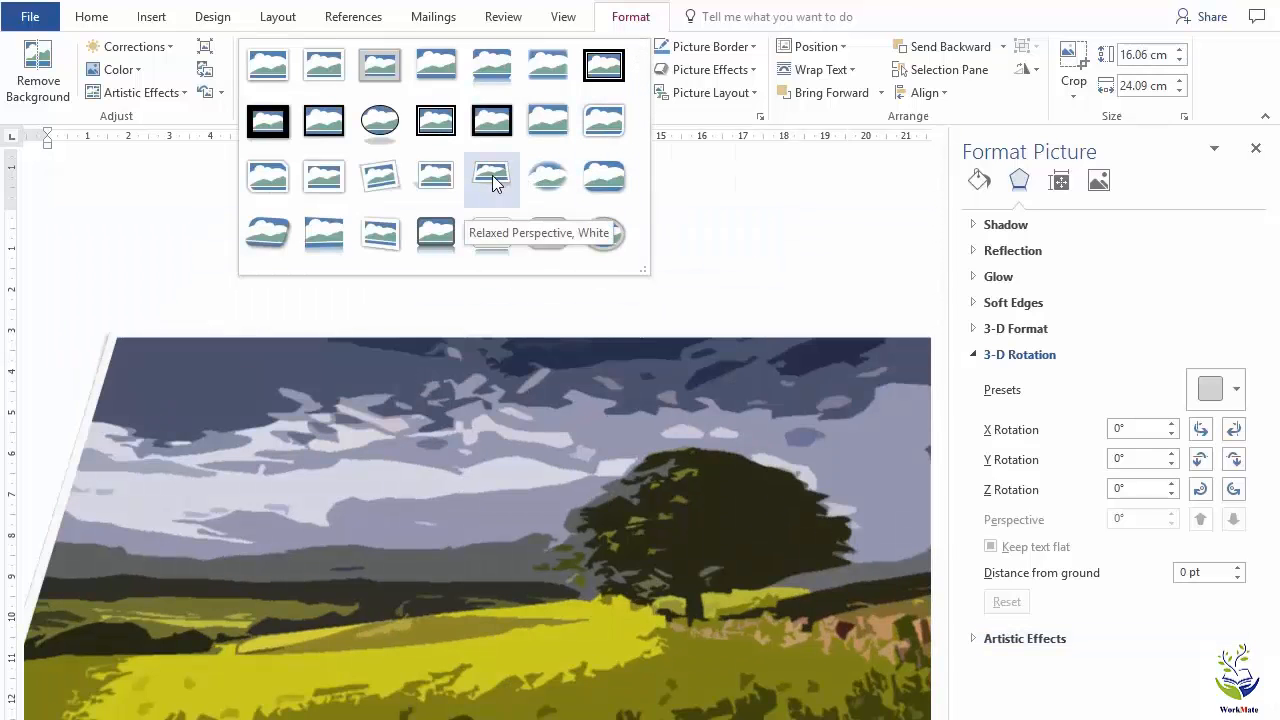
left_click(492, 175)
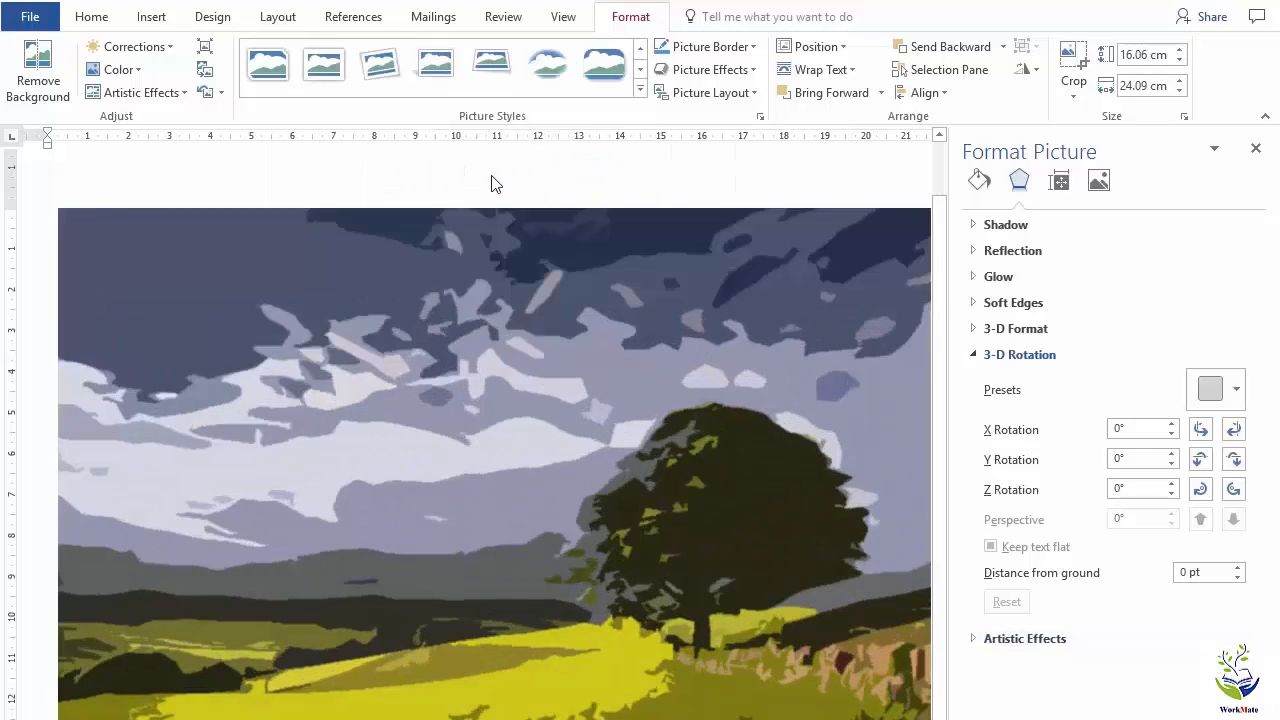
left_click(1256, 149)
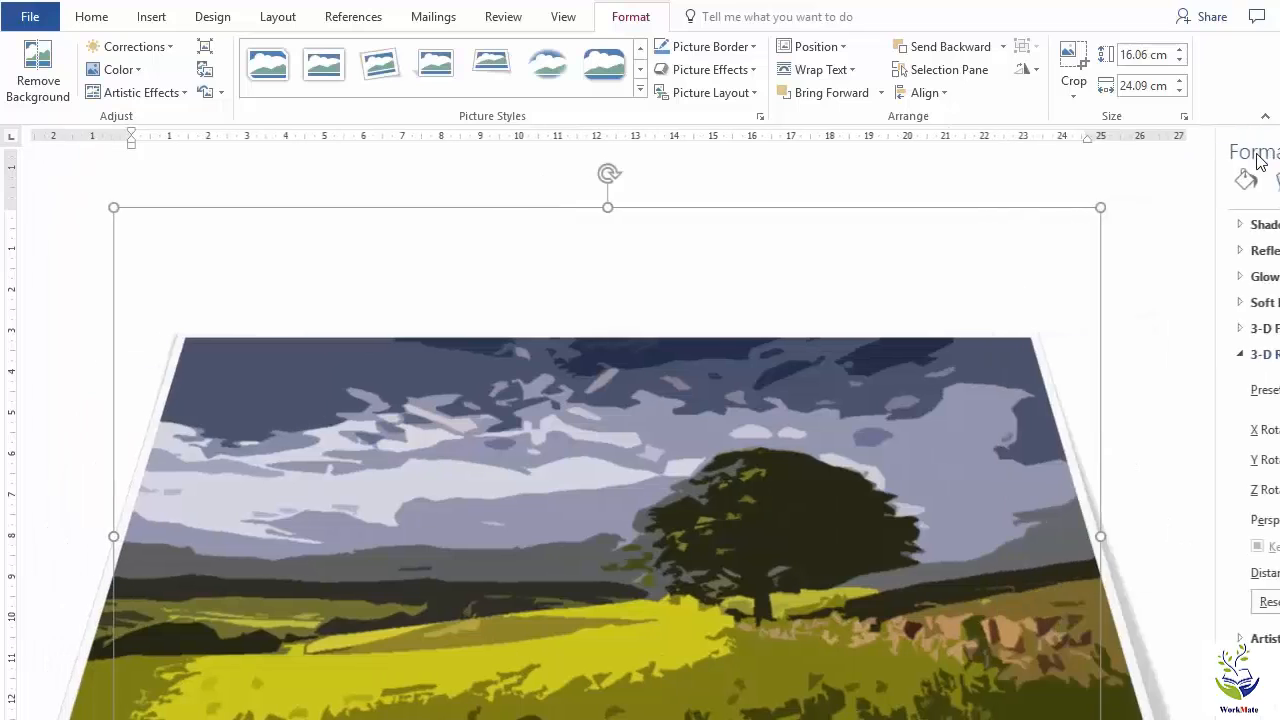
left_click(1205, 330)
left_click(822, 519)
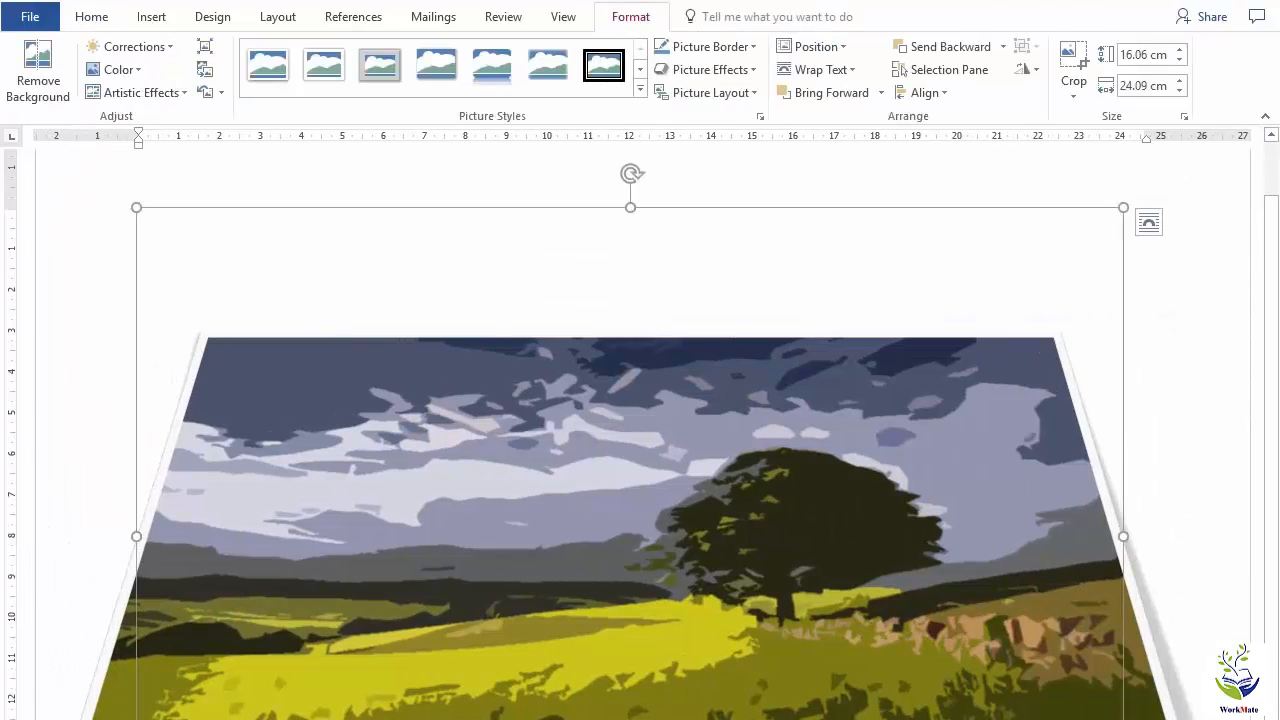
left_click_drag(1122, 719, 818, 643)
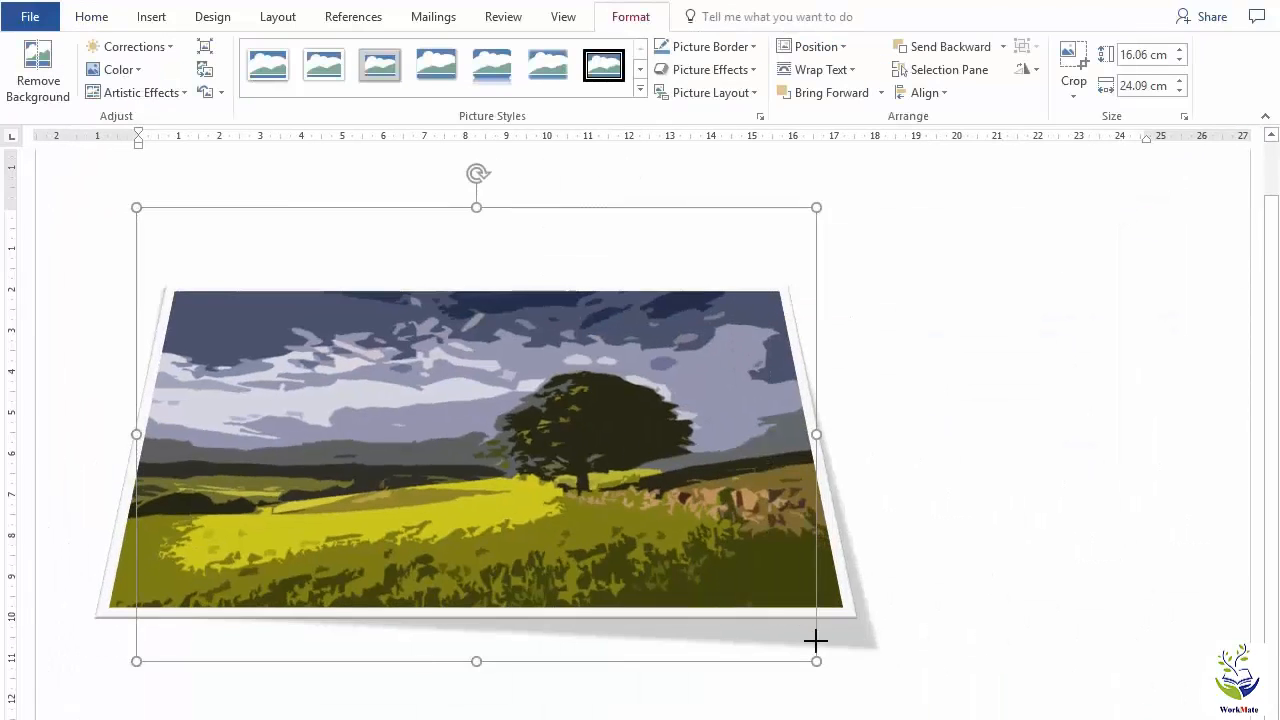
left_click(895, 217)
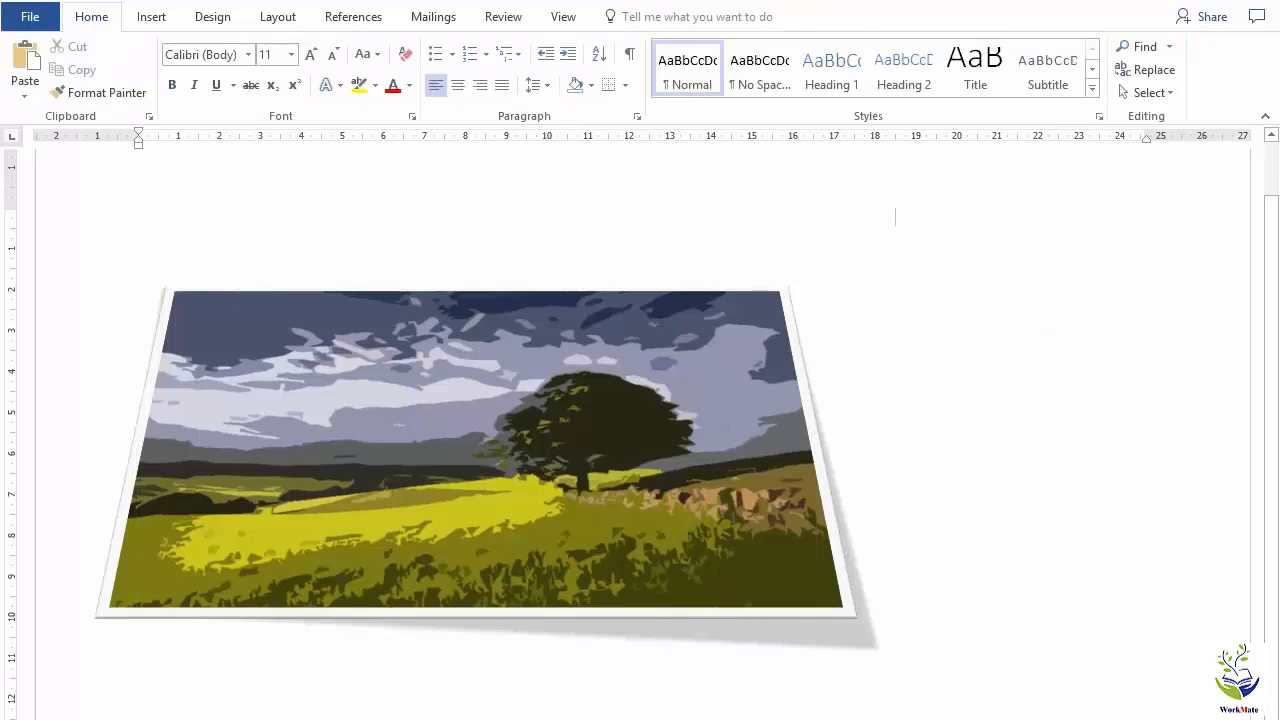